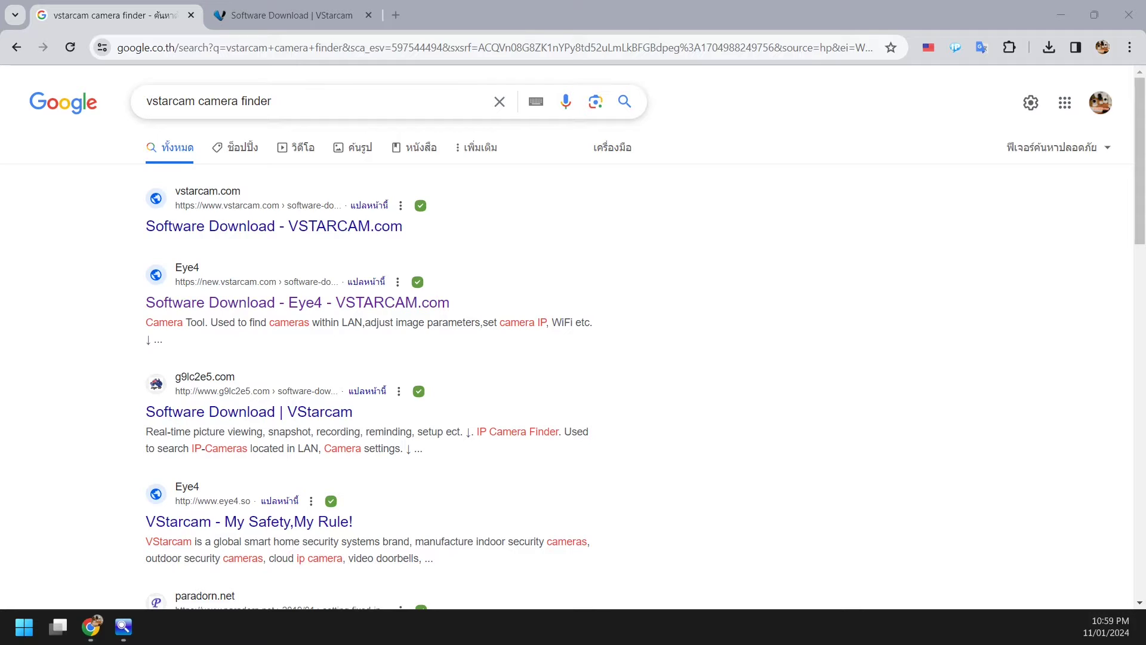
key(shift+Left)
key(shift+Left)
key(shift+Left)
key(shift+Left)
key(shift+Left)
key(shift+Left)
key(shift+Left)
key(shift+Left)
key(shift+Left)
key(shift+Left)
key(shift+Left)
key(shift+Left)
key(shift+Left)
key(shift+Left)
key(shift+Left)
key(shift+Left)
key(shift+Left)
key(shift+Left)
key(shift+Left)
key(shift+Left)
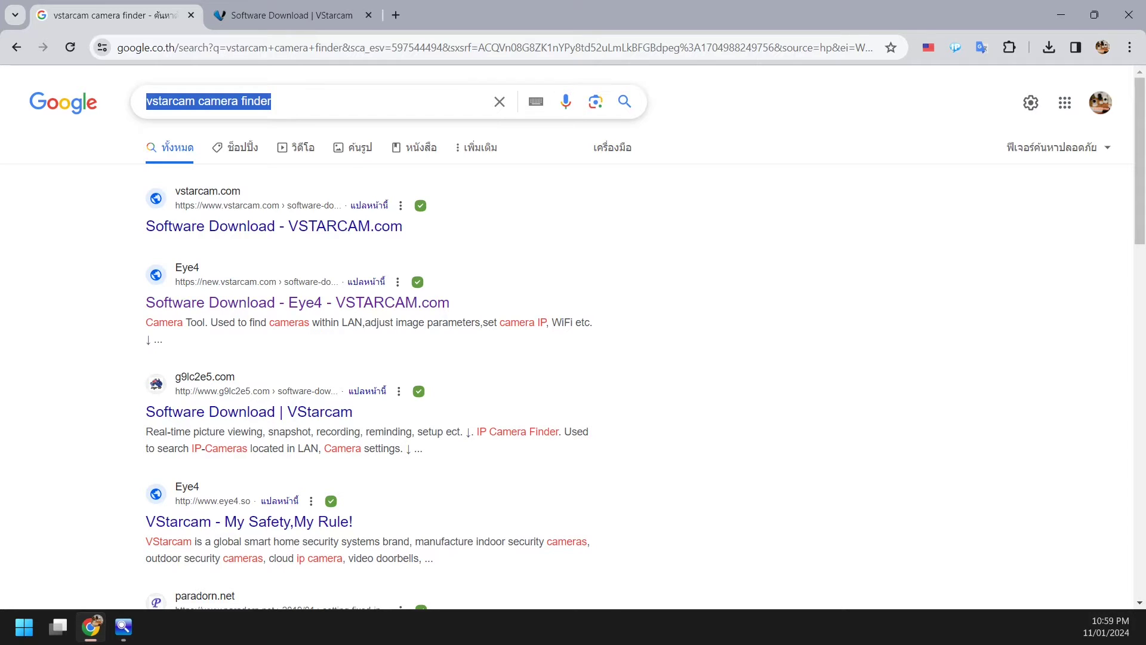
click(274, 101)
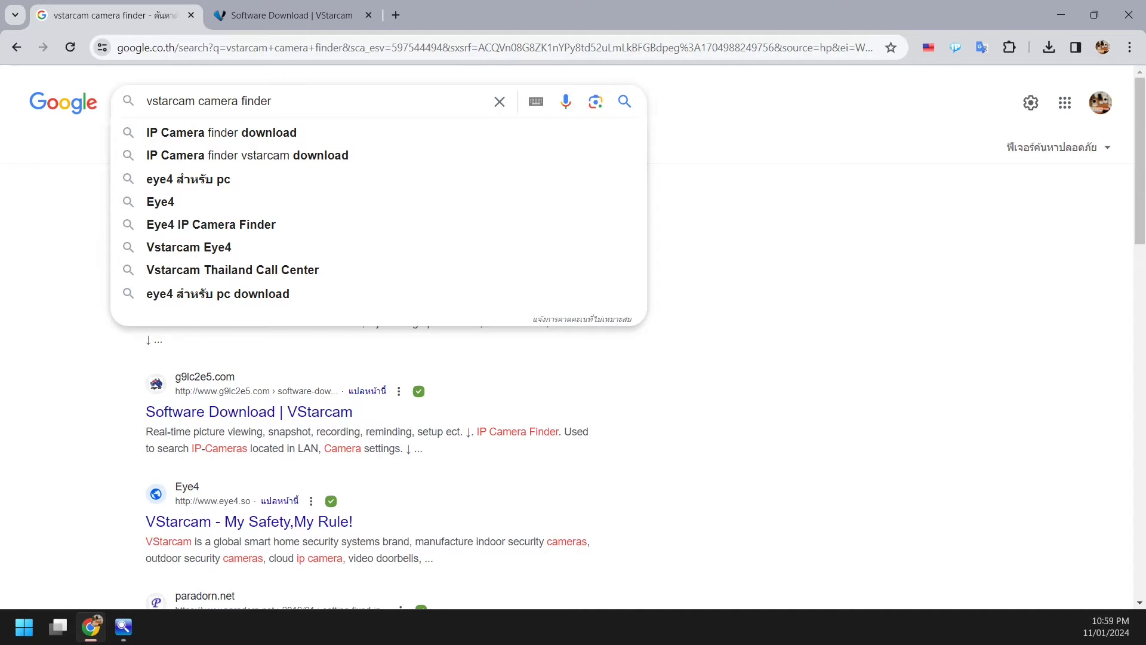
key(Escape)
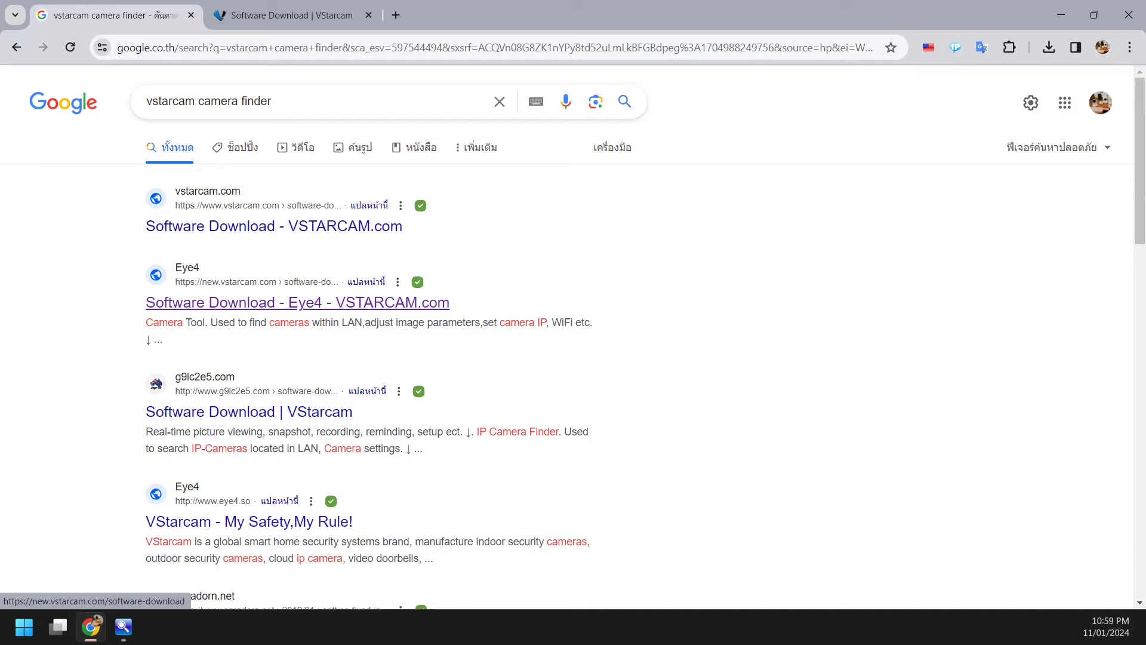
Look over the Other software section of the VStarcam Software Download page for the Camera finder download
click(292, 15)
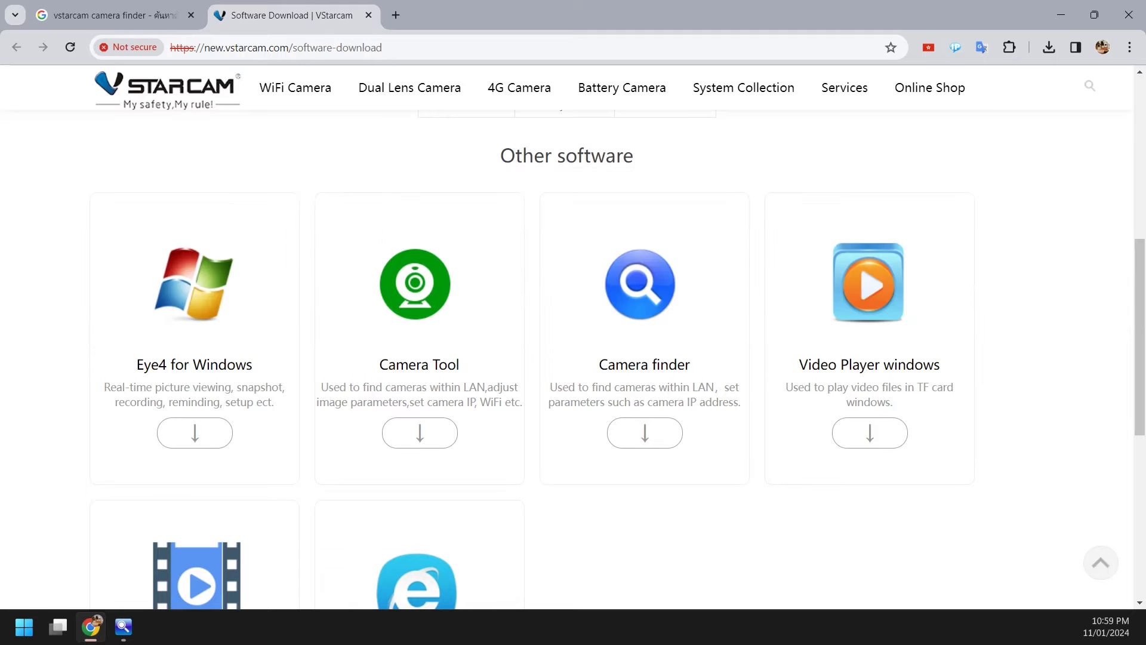
scroll(574, 359, down, 2)
scroll(573, 358, up, 2)
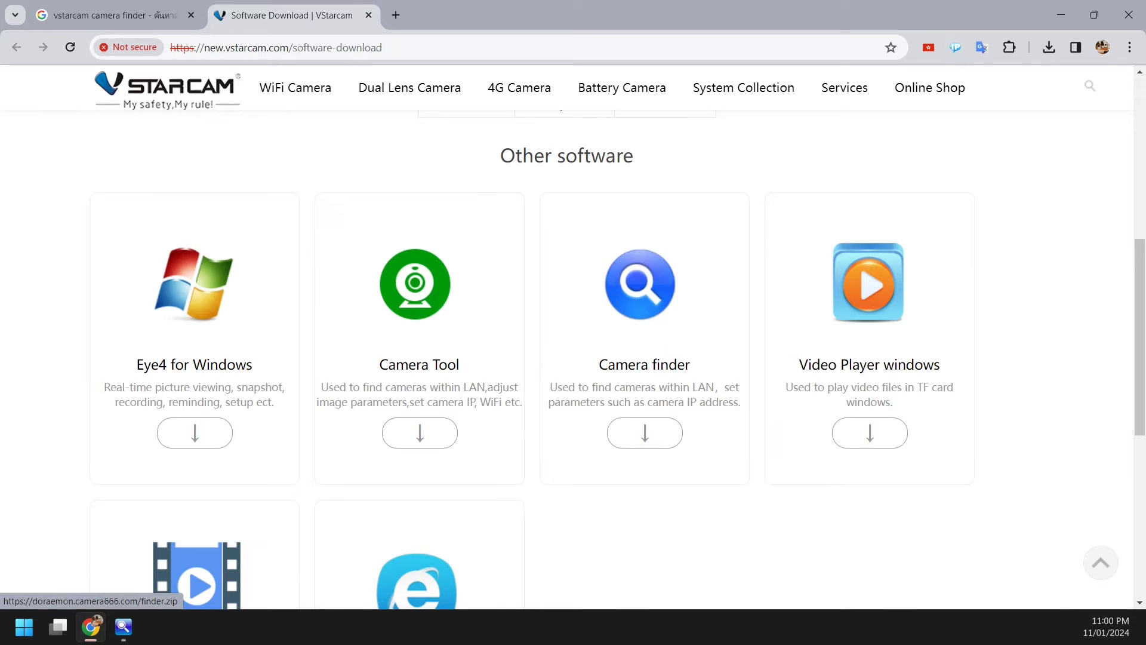
drag(735, 642, 753, 167)
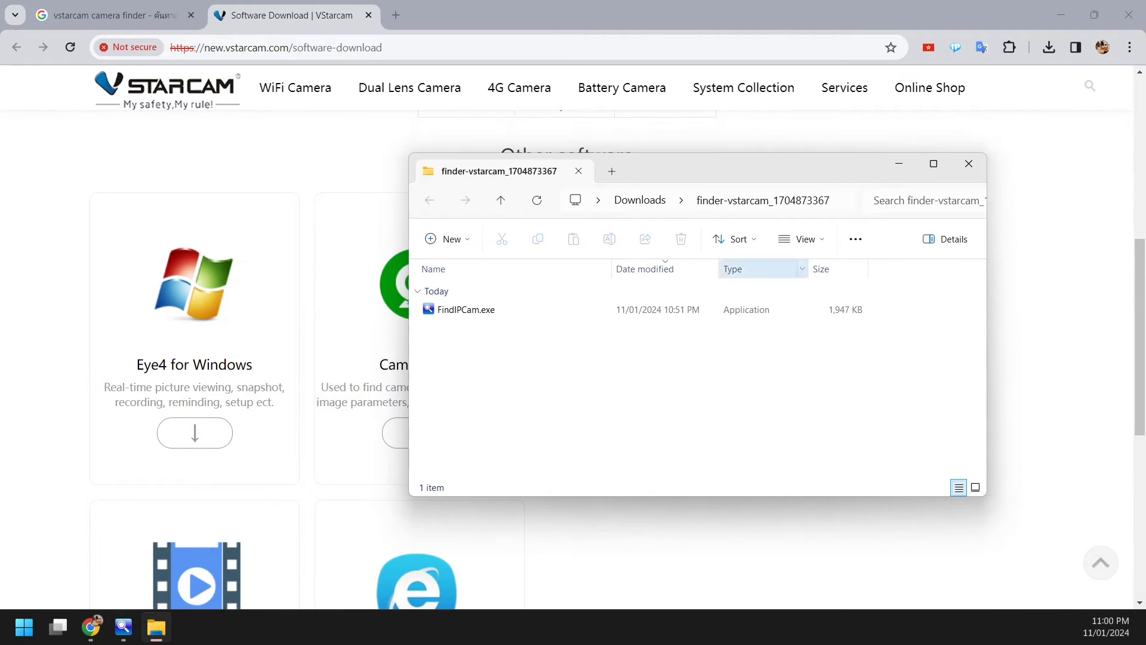
click(710, 382)
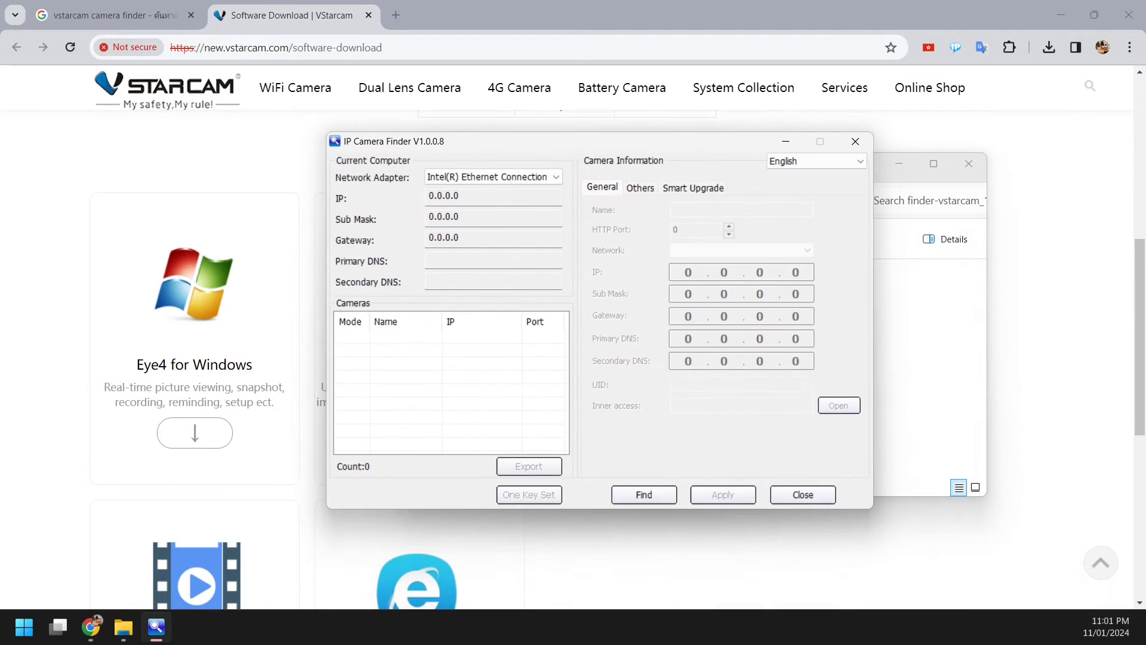
click(855, 141)
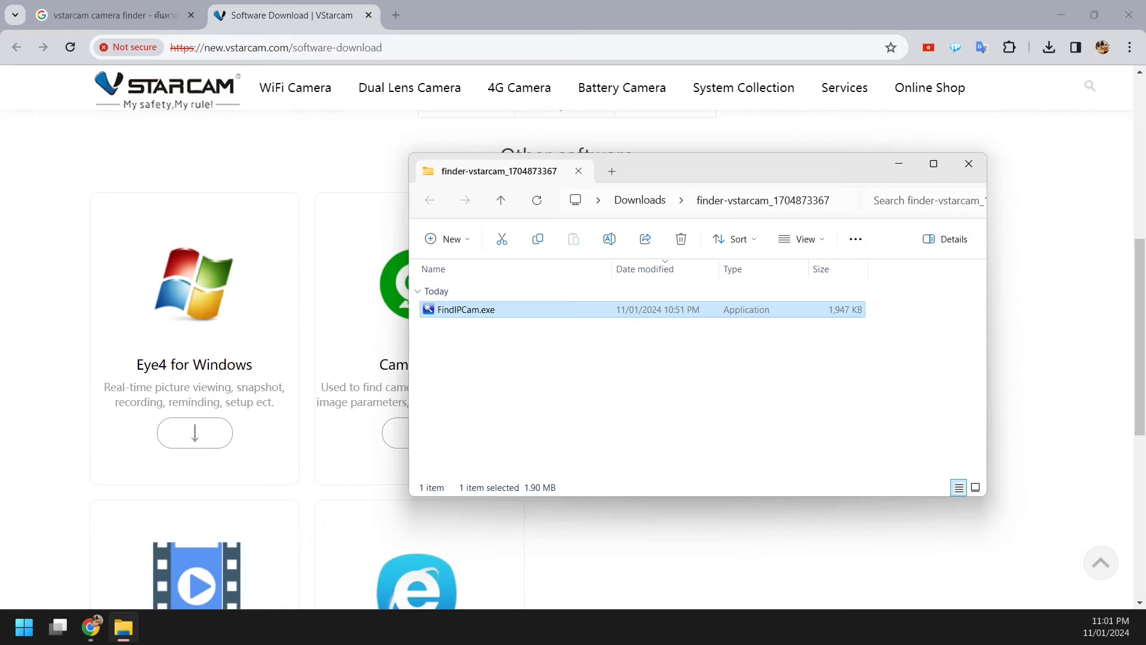
right_click(490, 309)
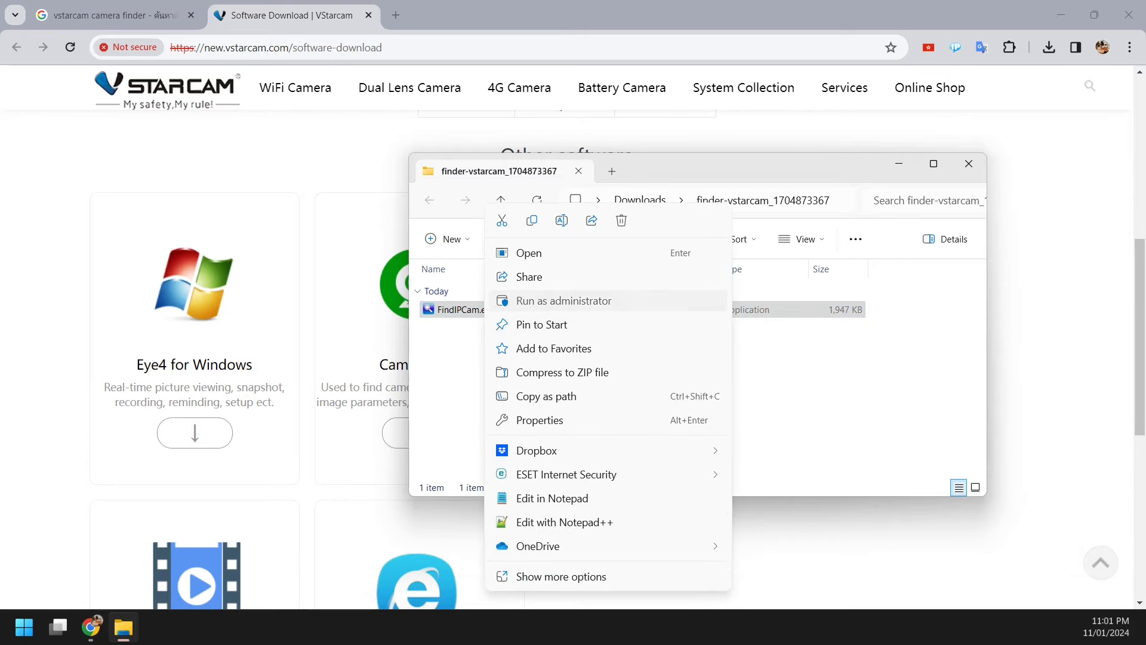
click(537, 300)
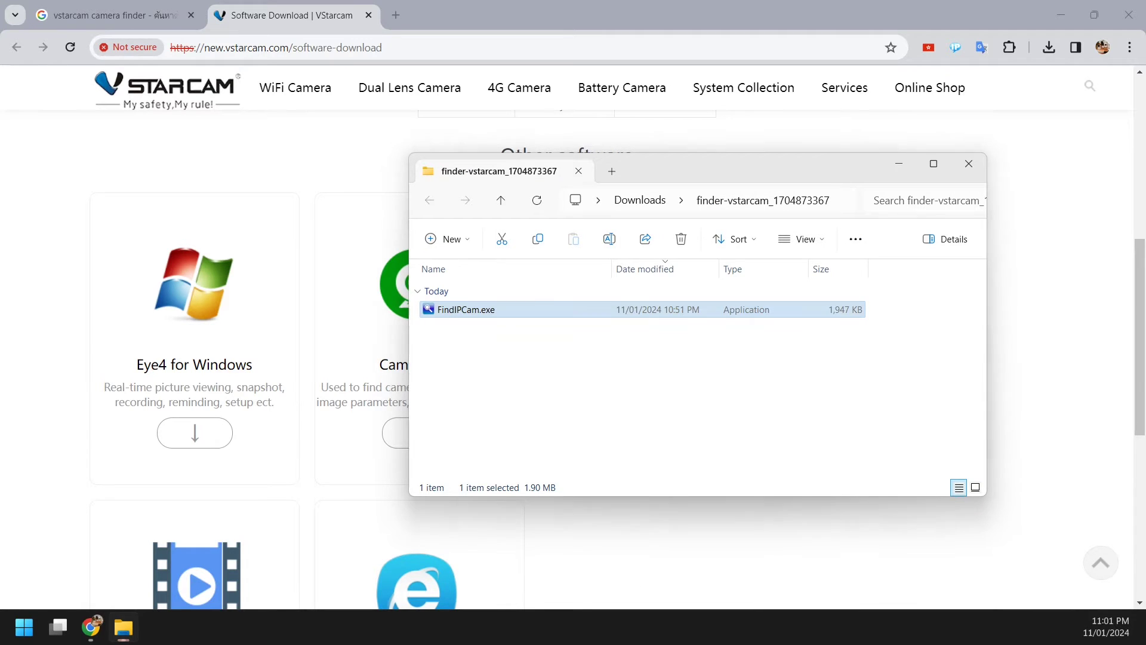
drag(597, 133, 596, 136)
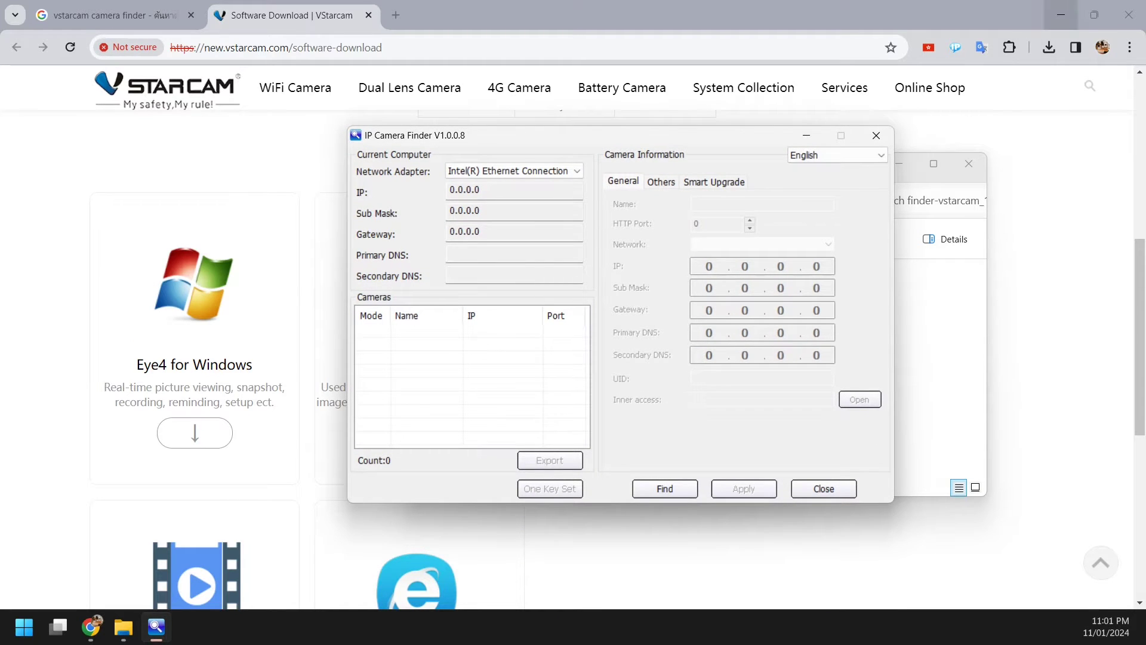
Minimize the browser and File Explorer windows so that only IP Camera Finder stays on the desktop
click(1061, 15)
drag(747, 136, 670, 114)
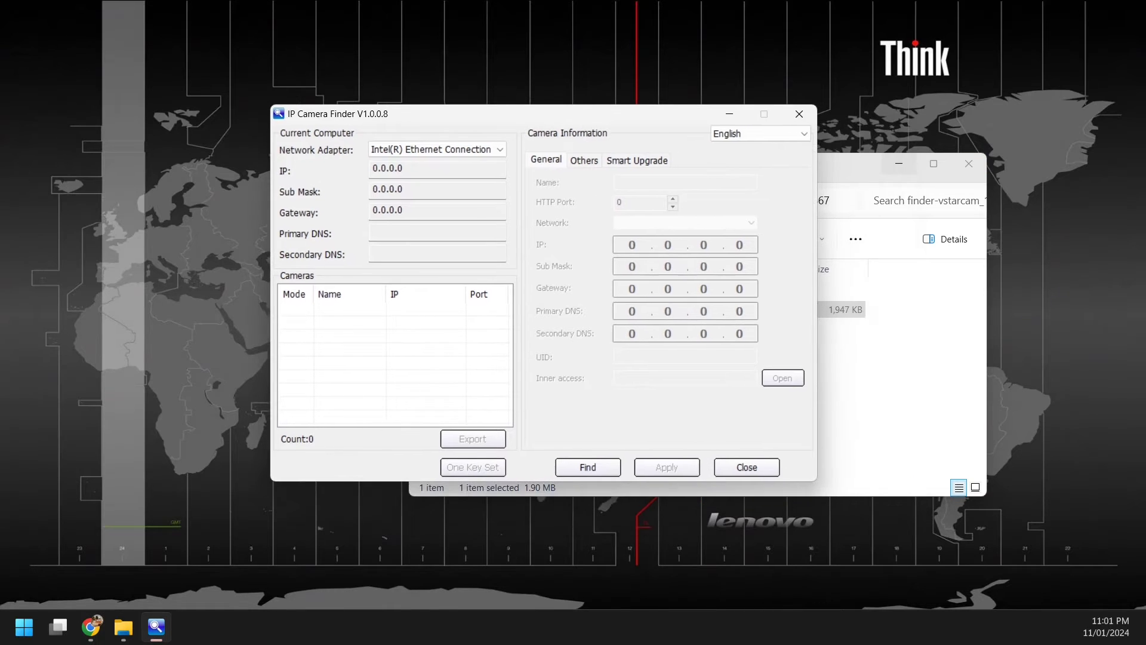
click(899, 163)
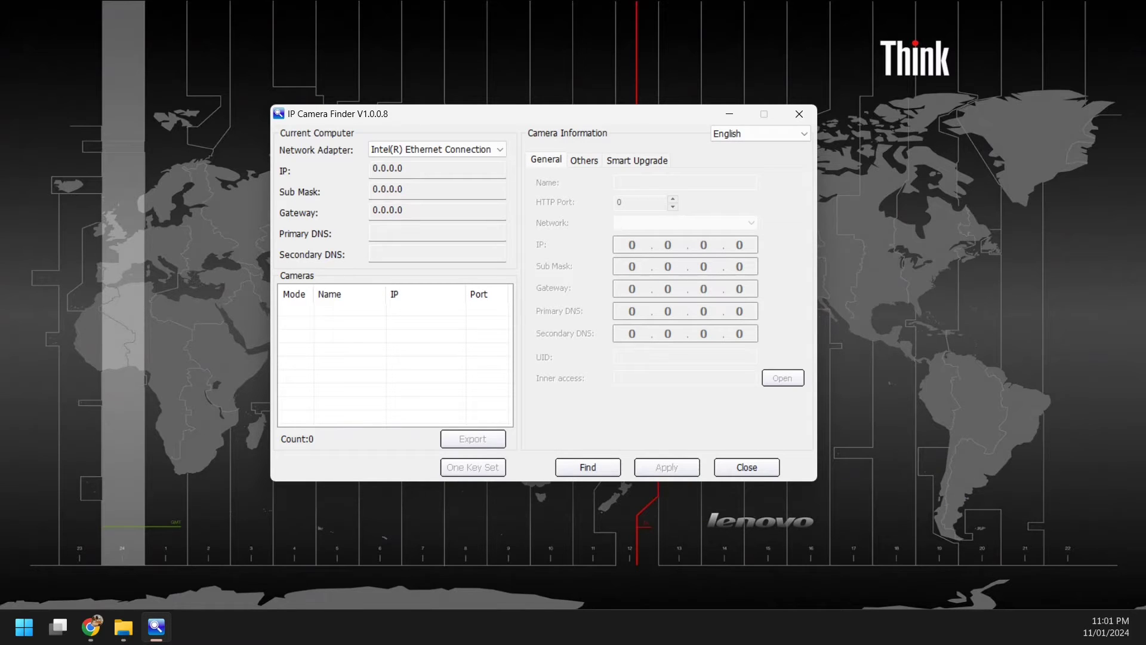
Set the network adapter to Intel(R) Wi-Fi 6 AX201 160MHz and select the CondoC41 camera in the Cameras list
click(499, 150)
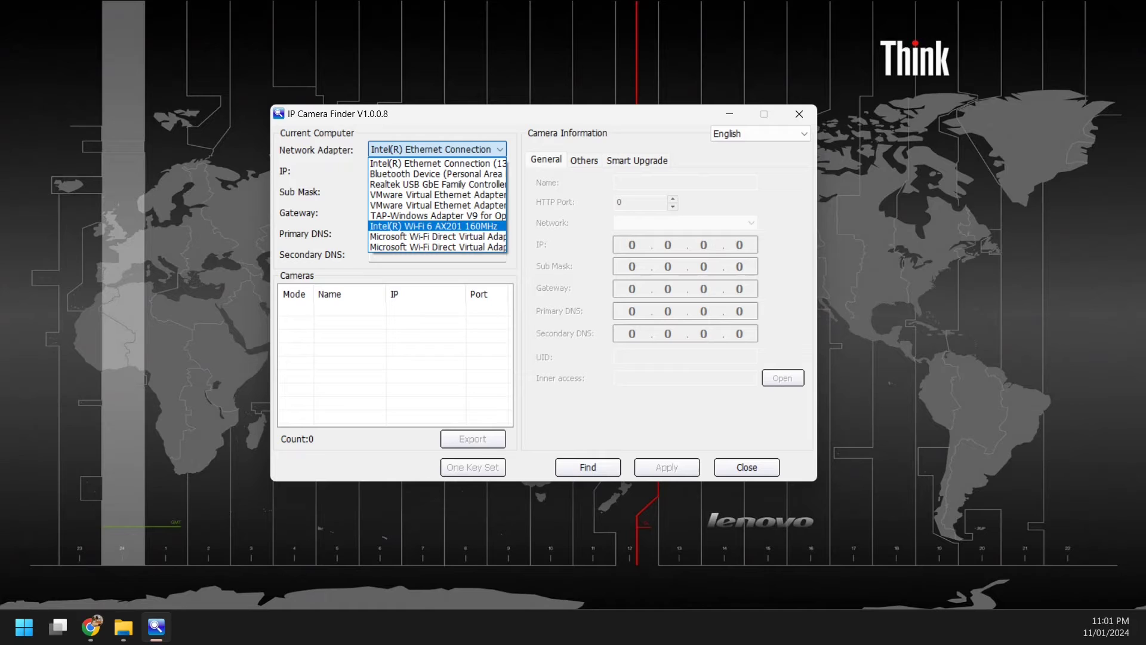
click(437, 226)
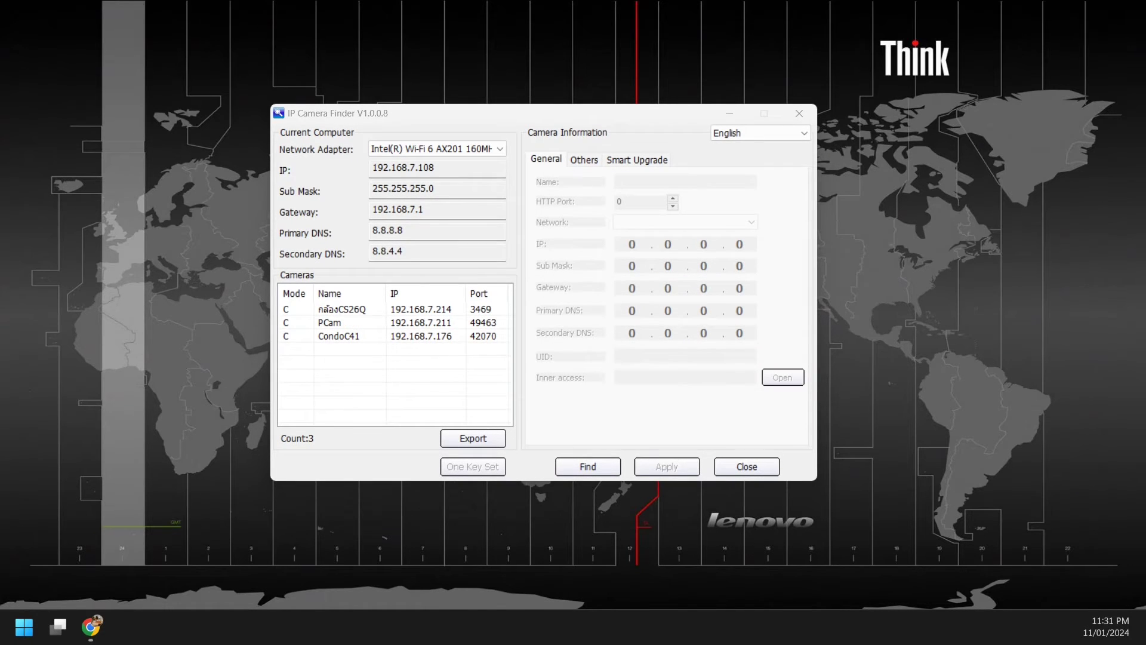
click(339, 336)
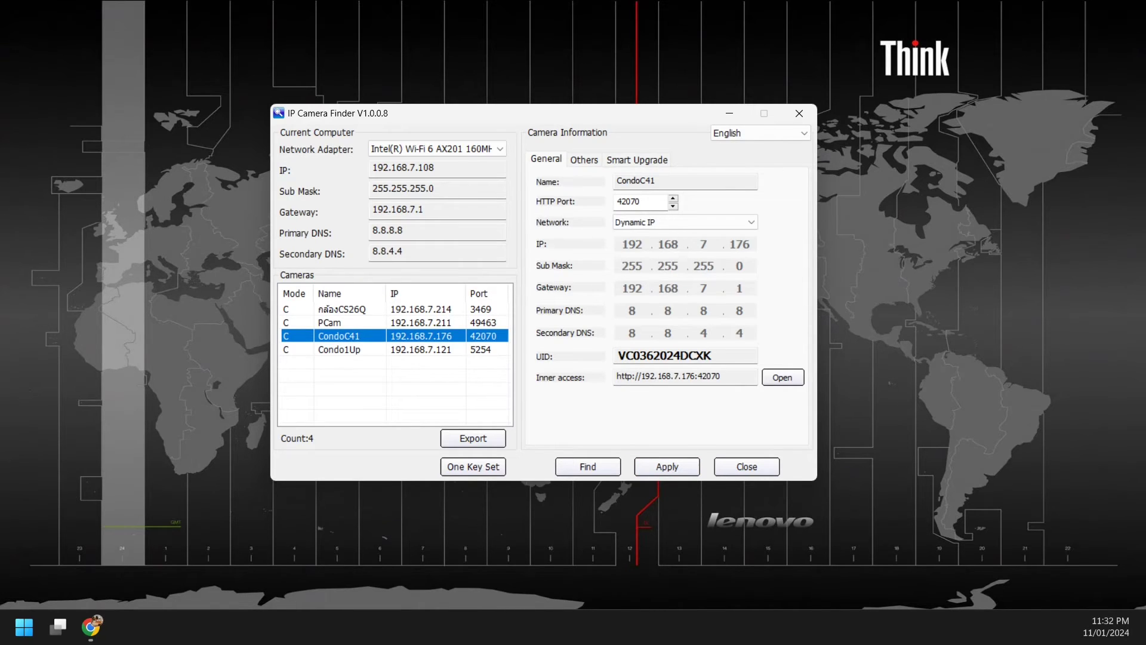
Review the CondoC41 camera's Fixed IP and Dynamic IP network options and its Others and Smart Upgrade information
click(686, 222)
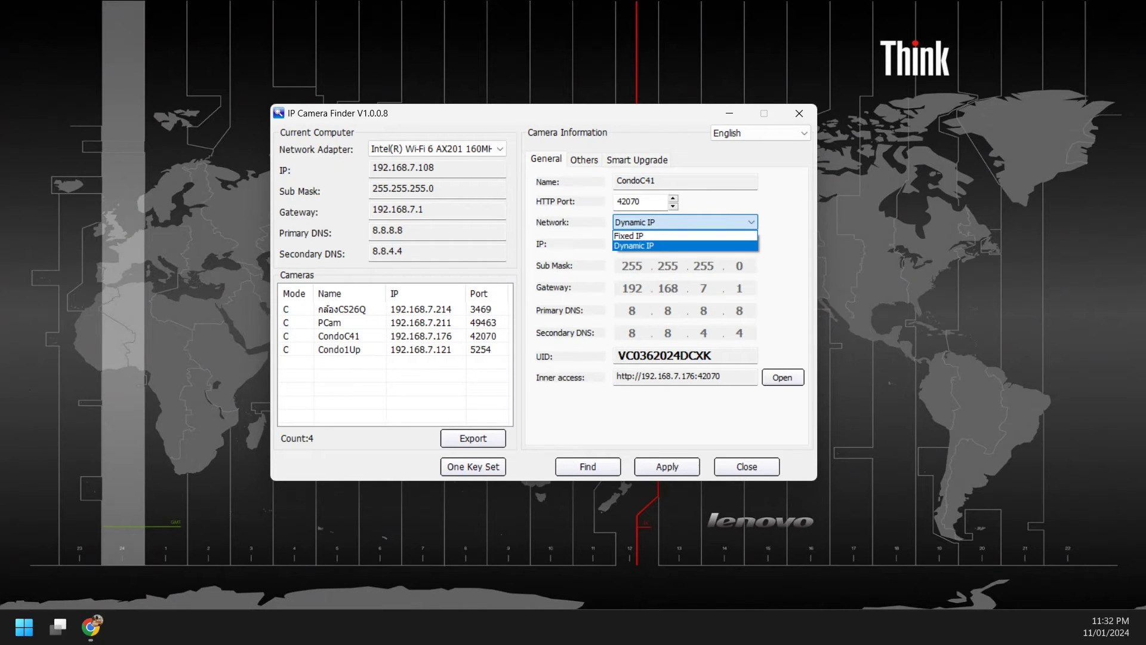
click(686, 245)
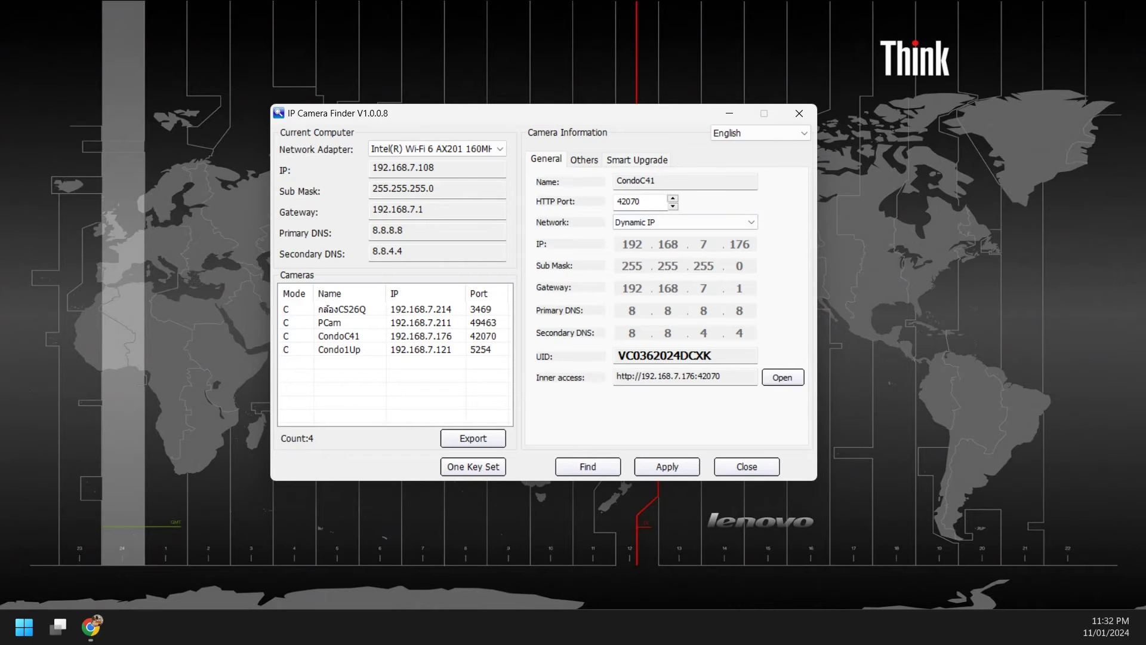
click(584, 160)
click(637, 160)
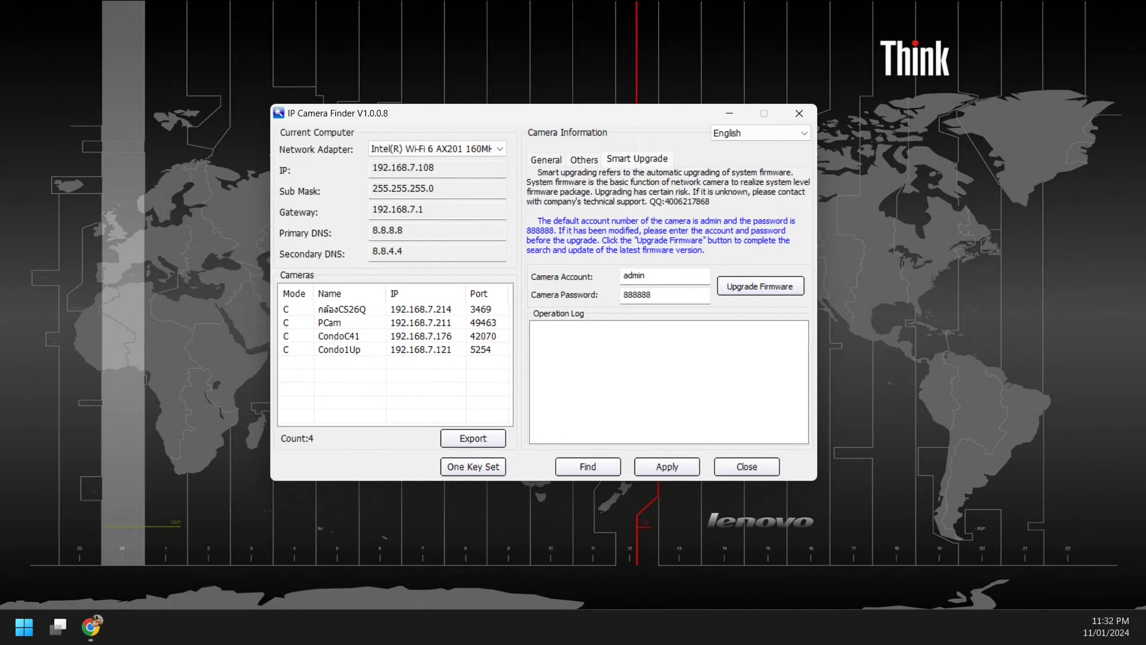
click(547, 160)
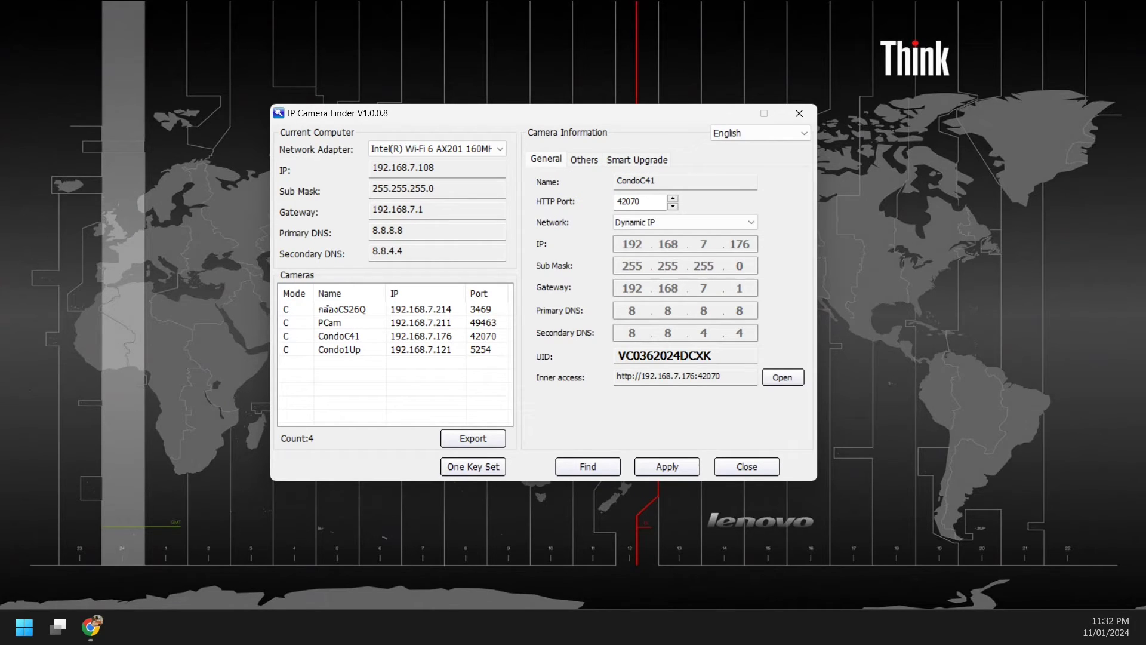
Open the CondoC41 camera's inner access address in the web browser
drag(723, 376, 616, 376)
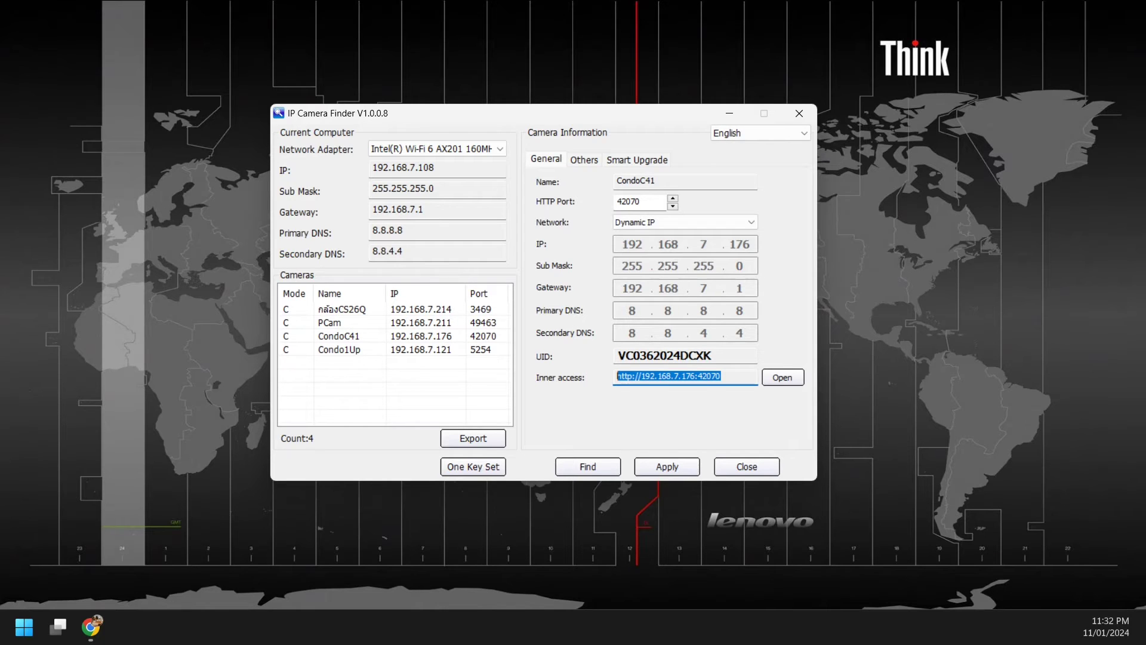
click(733, 377)
click(783, 377)
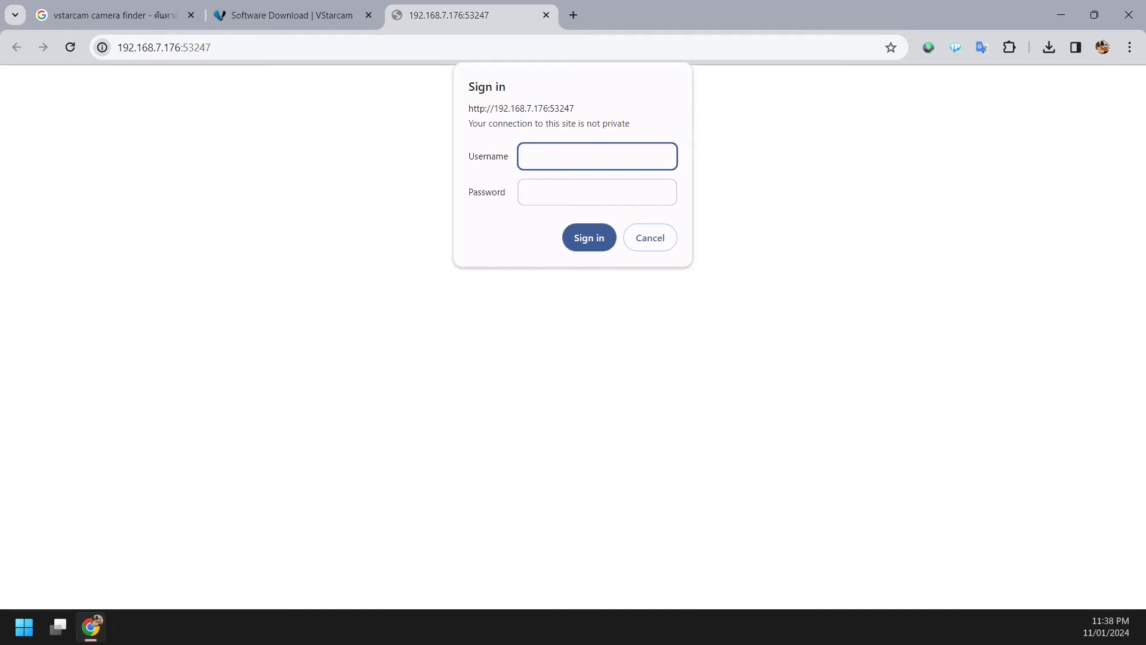
Sign in to the camera with the username admin and its password, and dismiss the offer to save the password
text(admin)
key(Tab)
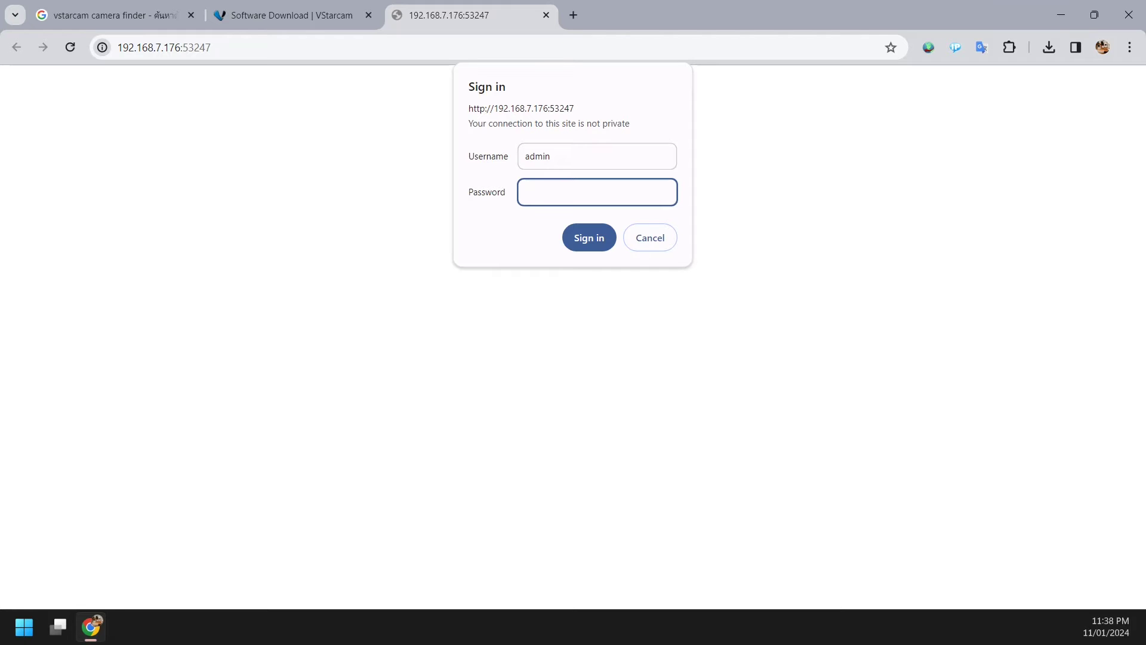
text(8888888888)
key(Return)
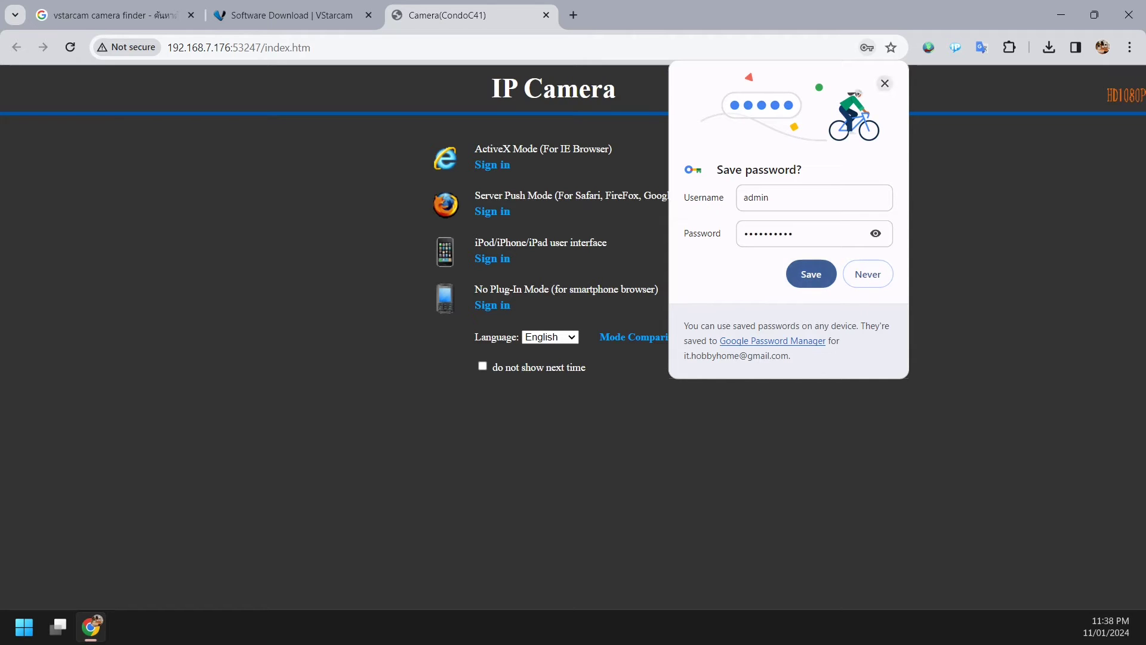
click(885, 83)
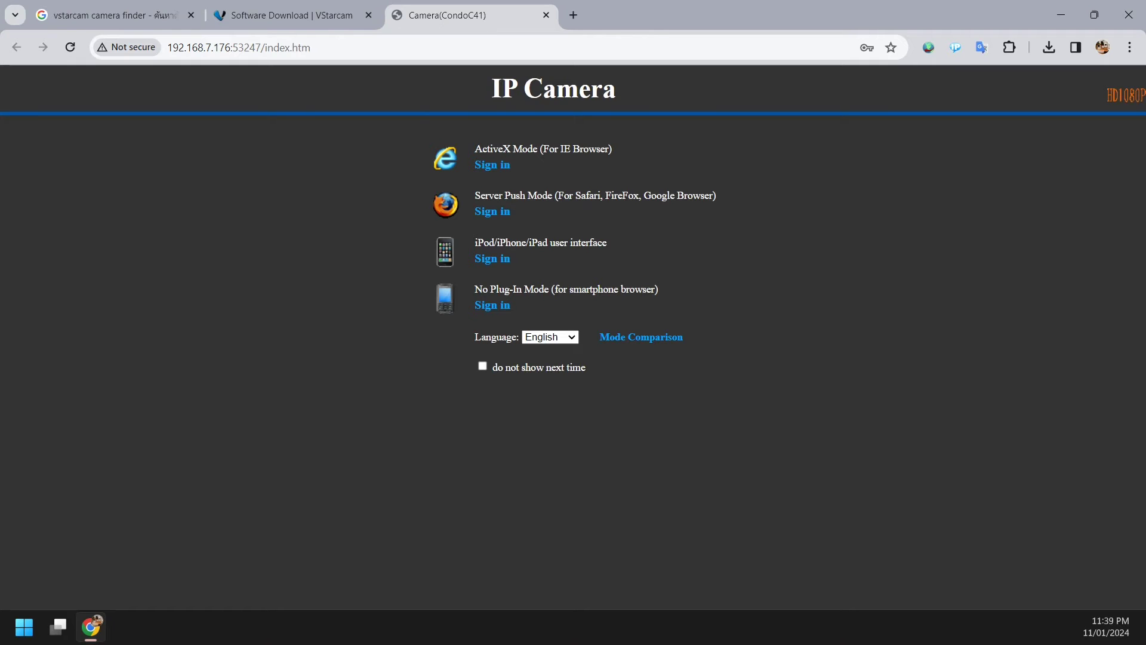
Enter the camera's Server Push Mode and open Basic Network Settings in its configuration
click(492, 211)
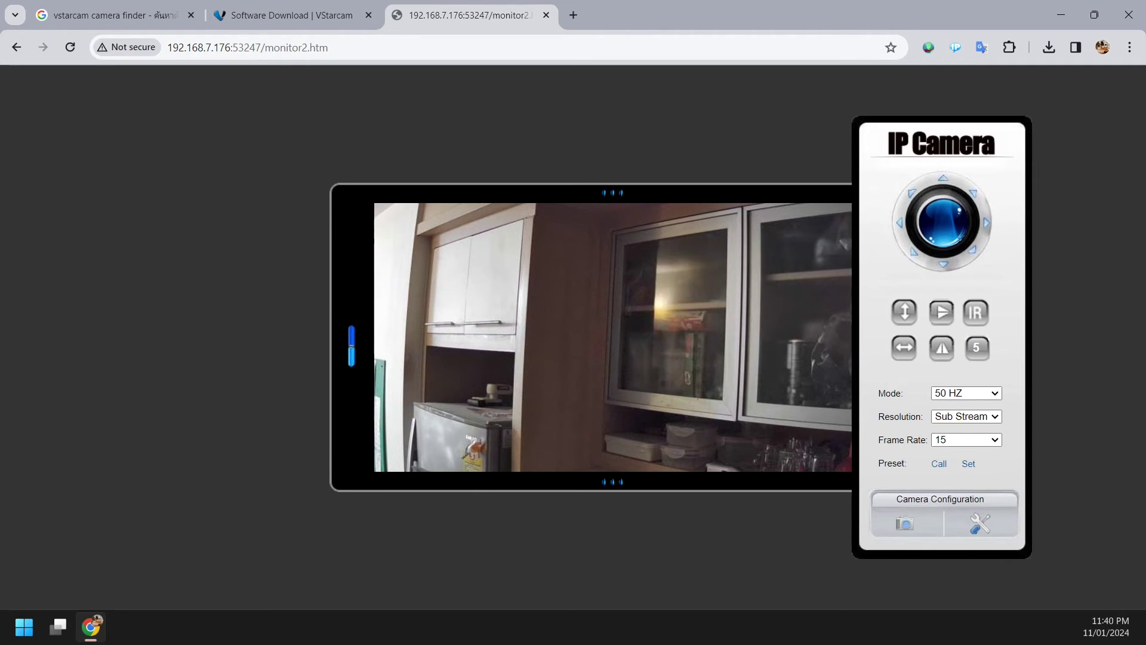
click(980, 524)
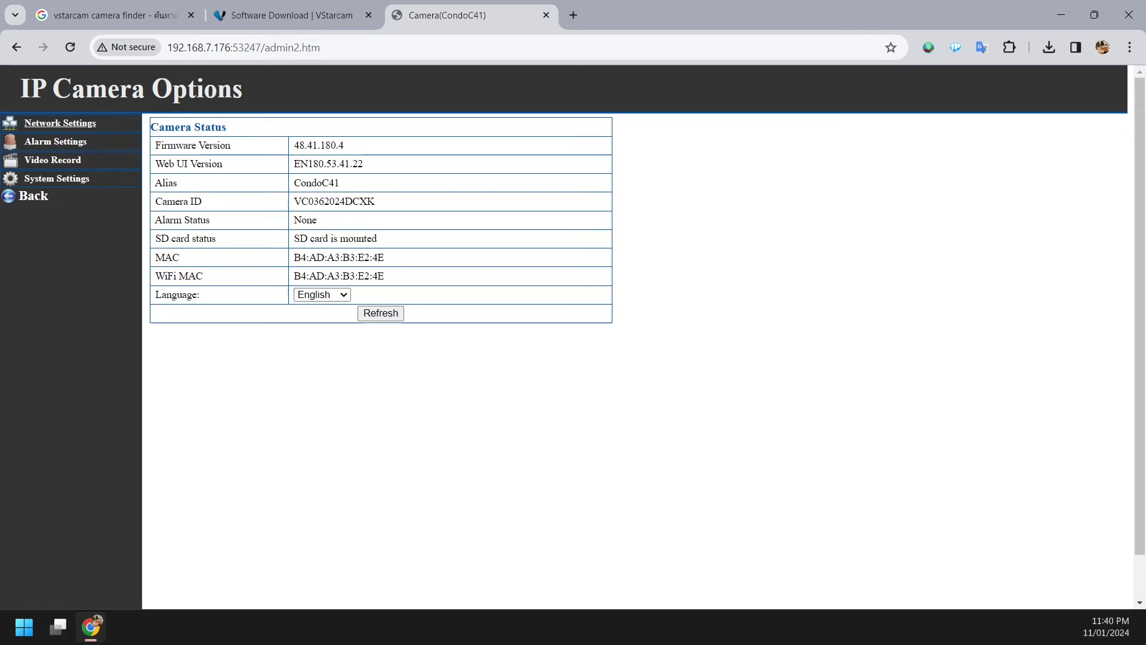
click(60, 122)
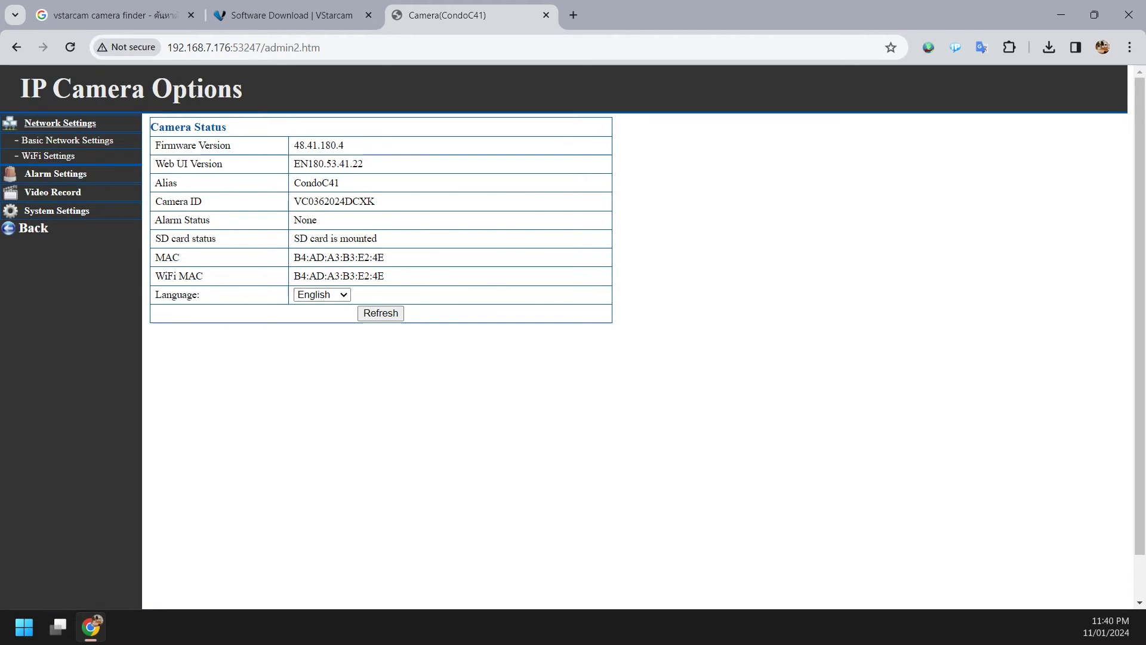
click(67, 141)
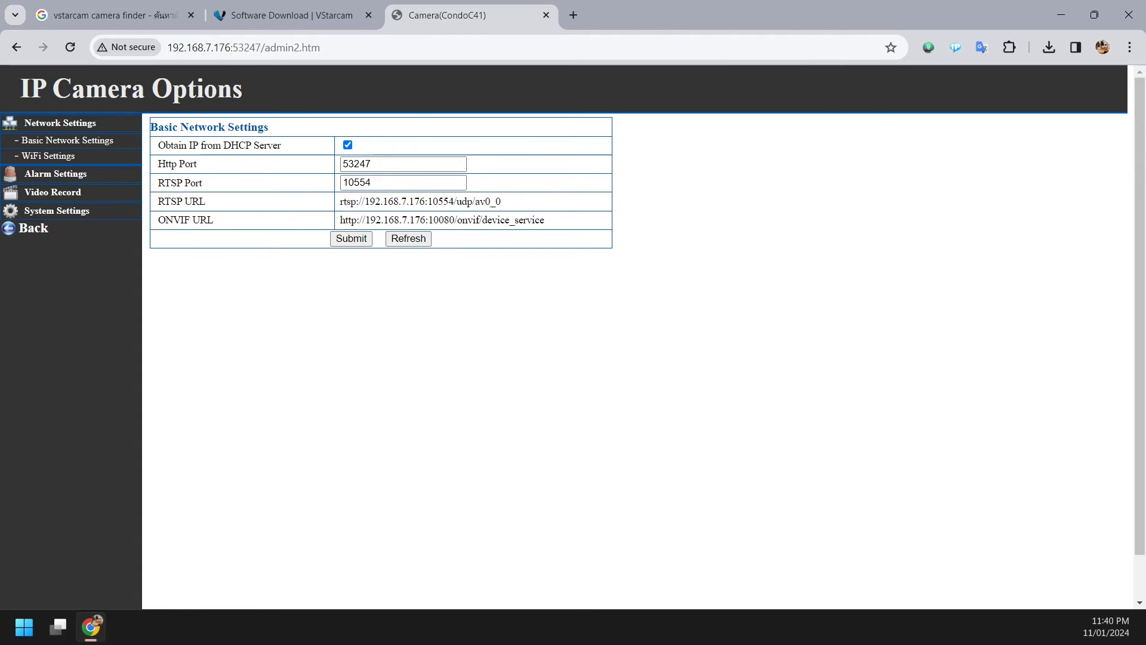
Turn off Obtain IP from DHCP Server for the camera and submit the basic network settings
drag(191, 145, 282, 146)
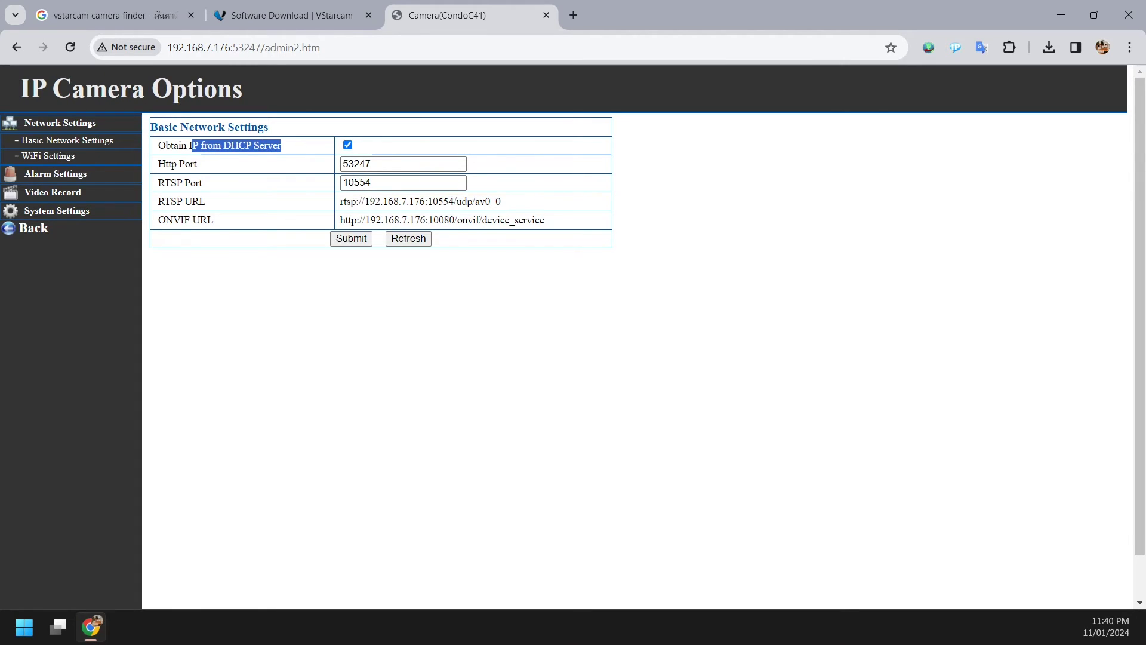
click(290, 147)
click(347, 144)
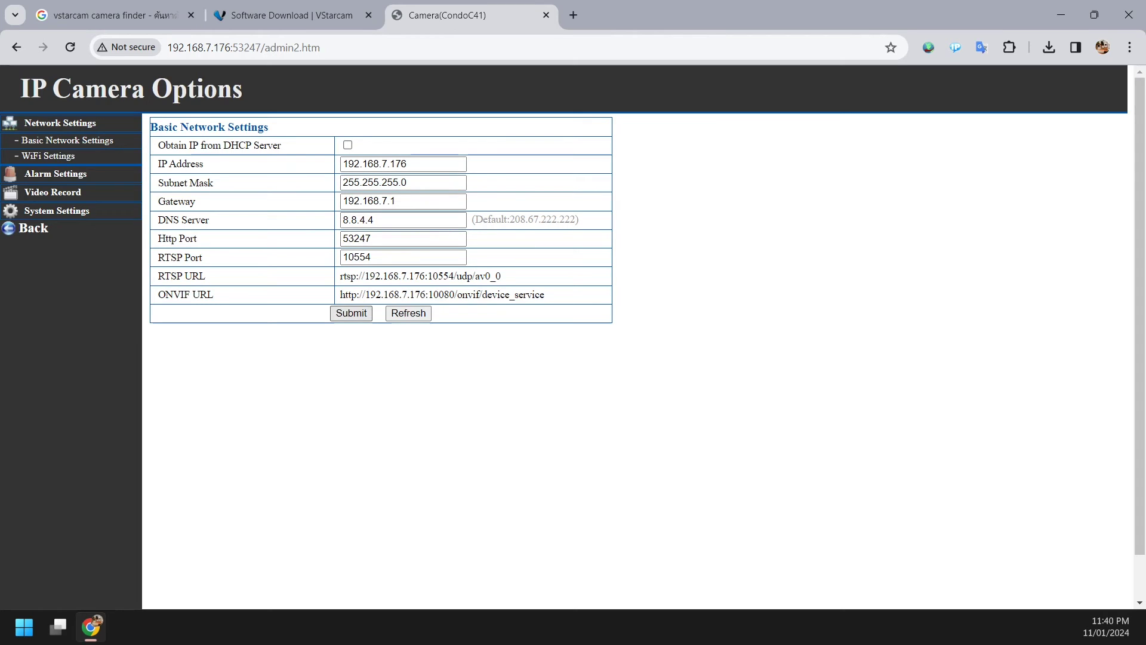
click(351, 313)
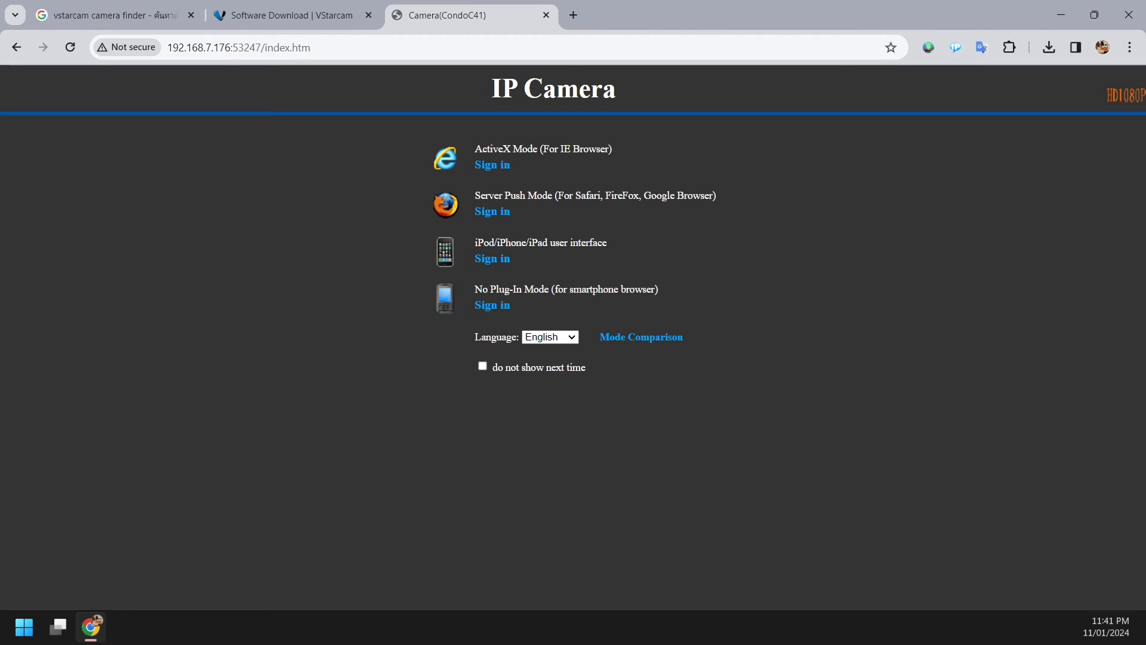
Enter Server Push Mode again and reopen the IP Camera Options page
drag(555, 196, 601, 196)
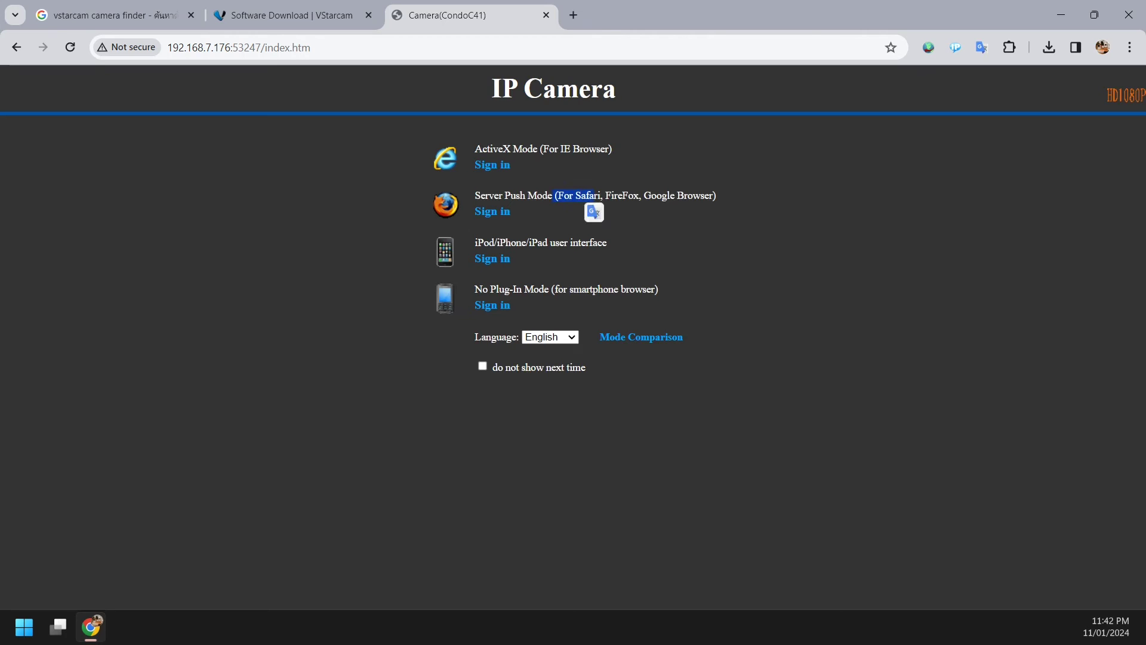
click(600, 196)
click(492, 212)
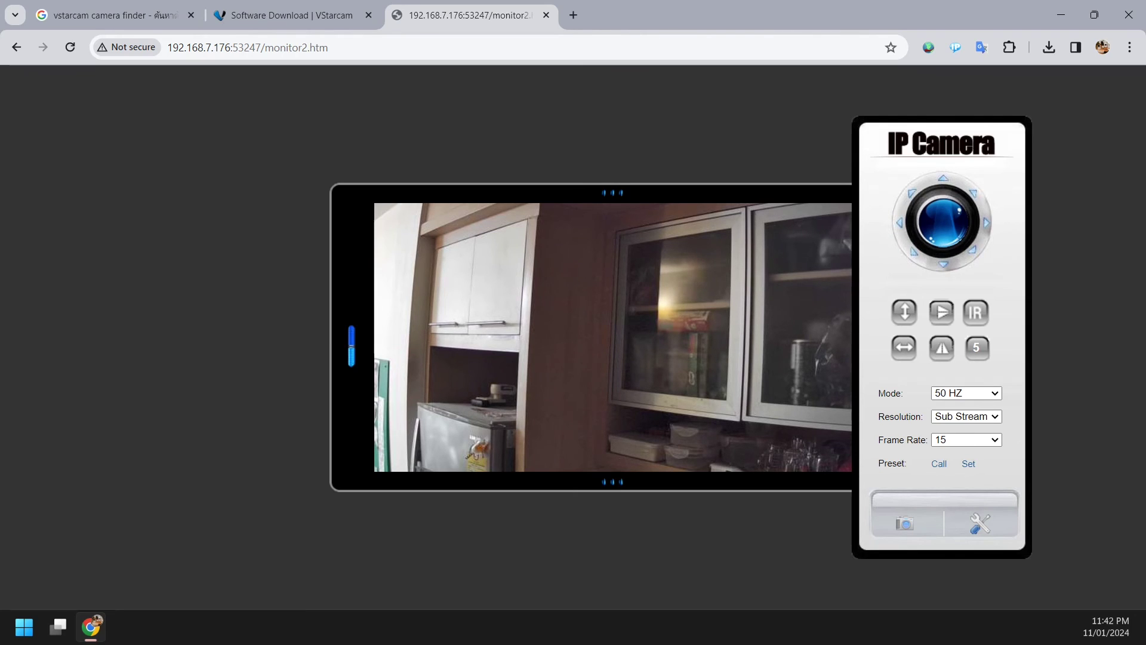
click(981, 524)
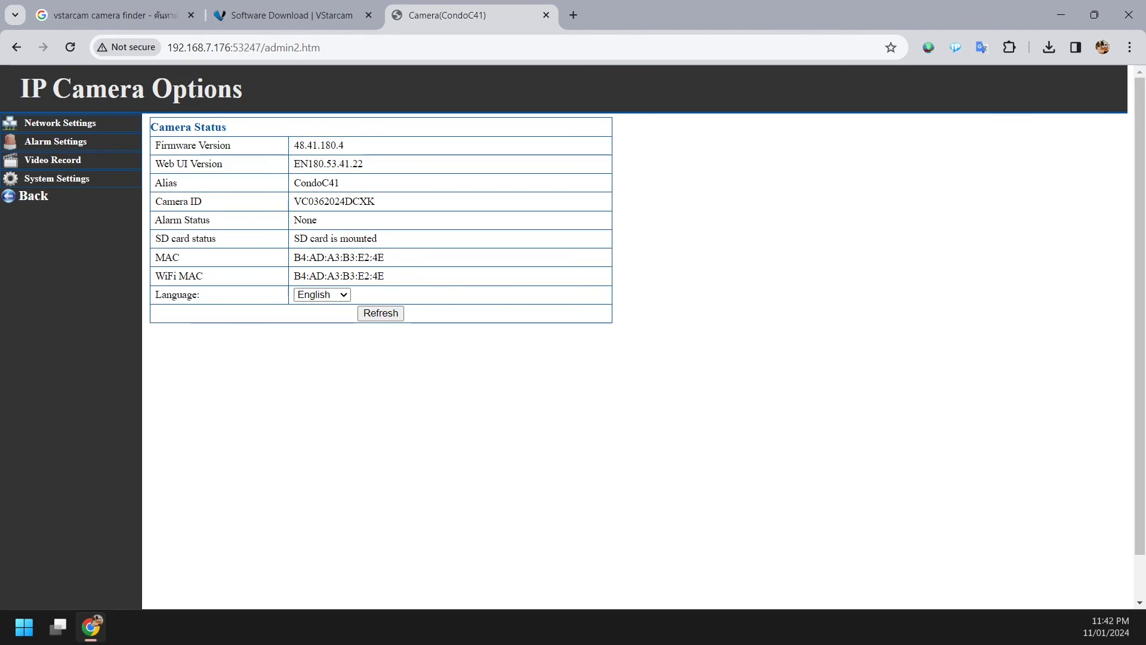
Check the camera's IP address and DHCP option in Basic Network Settings, and view its WiFi Settings
click(59, 122)
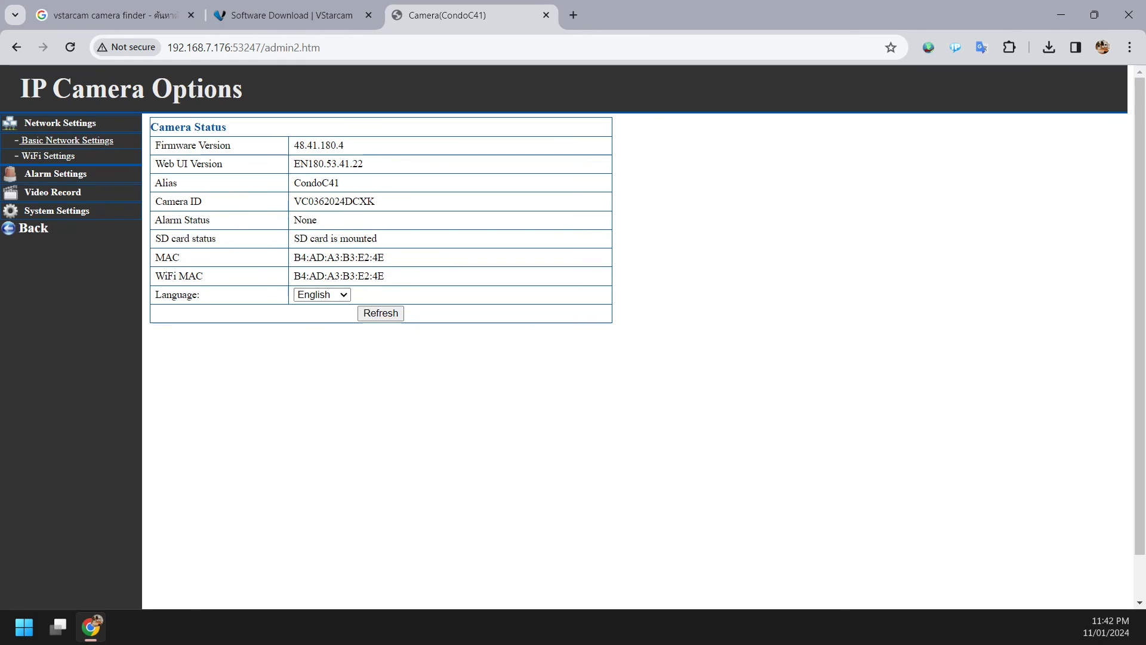
click(67, 140)
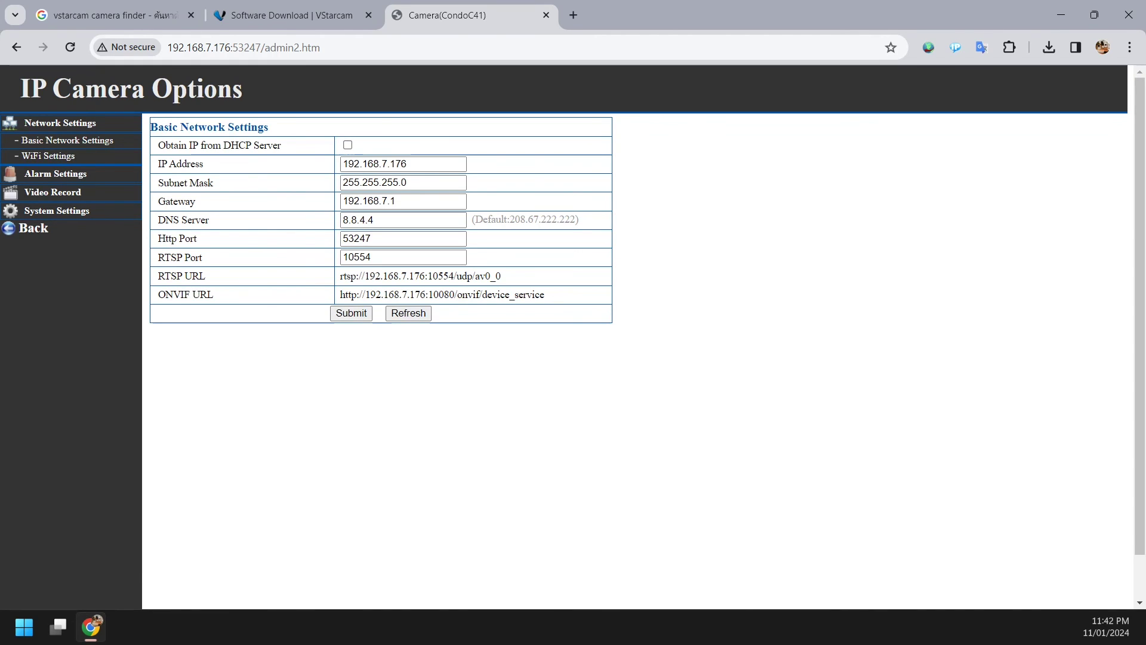
drag(407, 164, 342, 164)
click(507, 164)
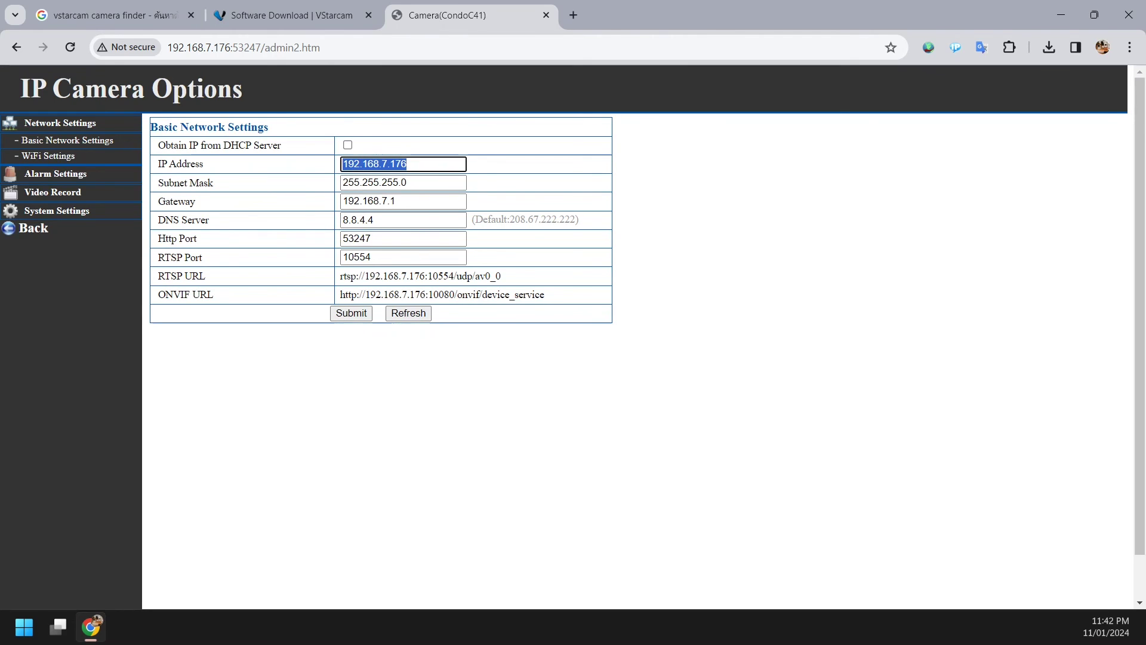
click(508, 164)
click(409, 164)
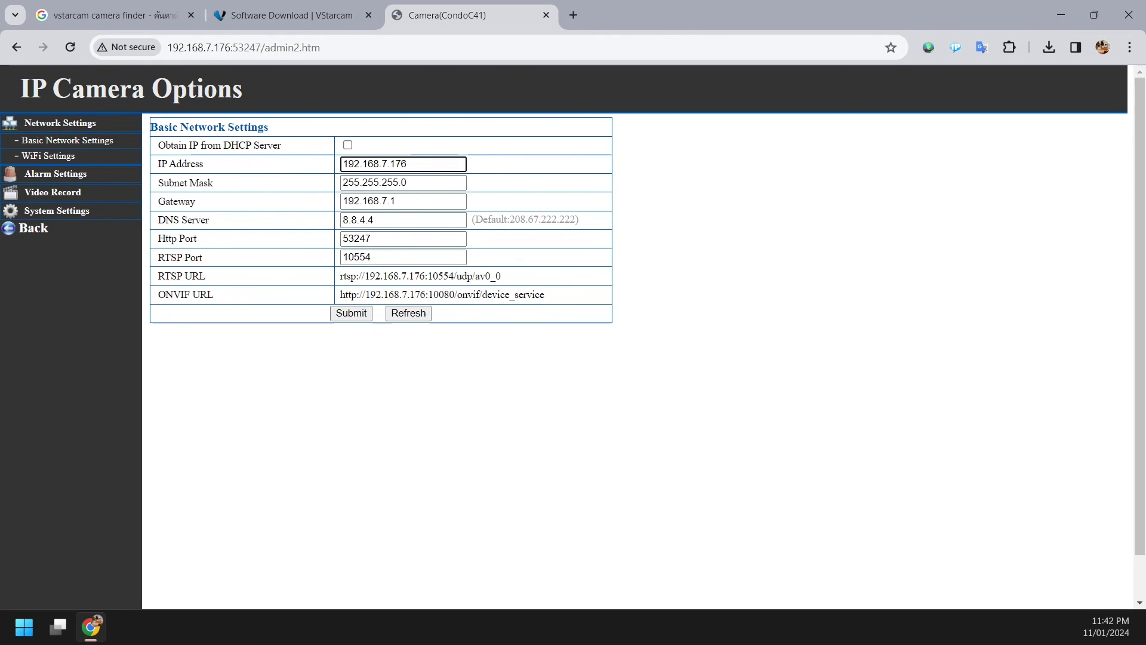
drag(204, 165, 153, 156)
click(153, 156)
click(47, 156)
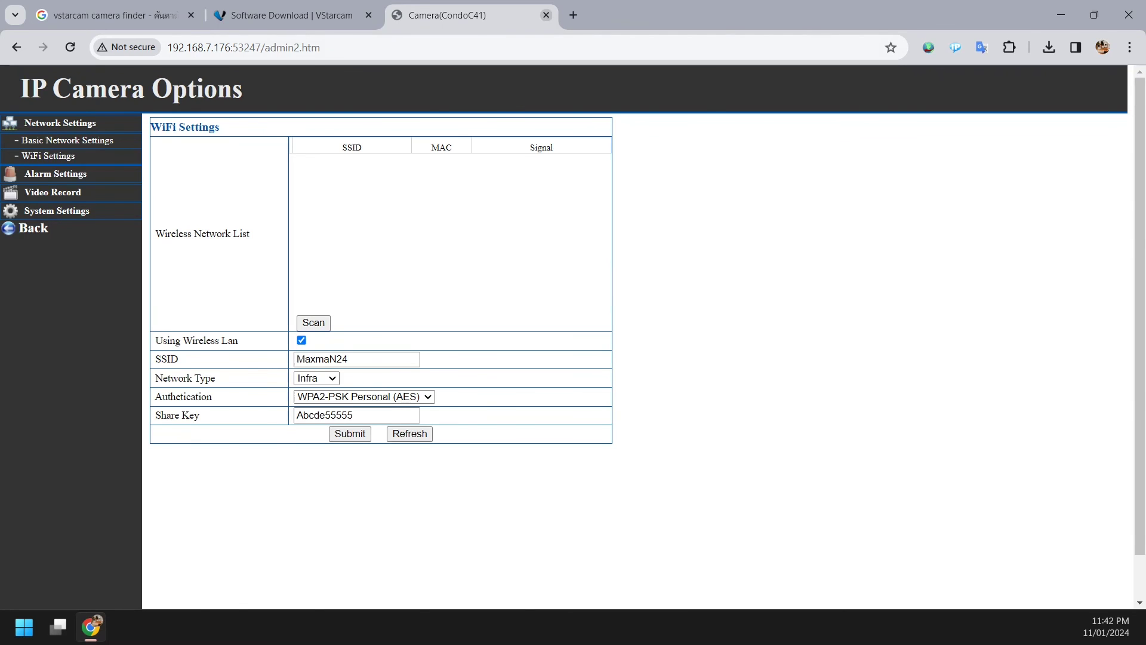
Close the camera's web page, return to IP Camera Finder and check the network mode options of the PCam camera
click(546, 16)
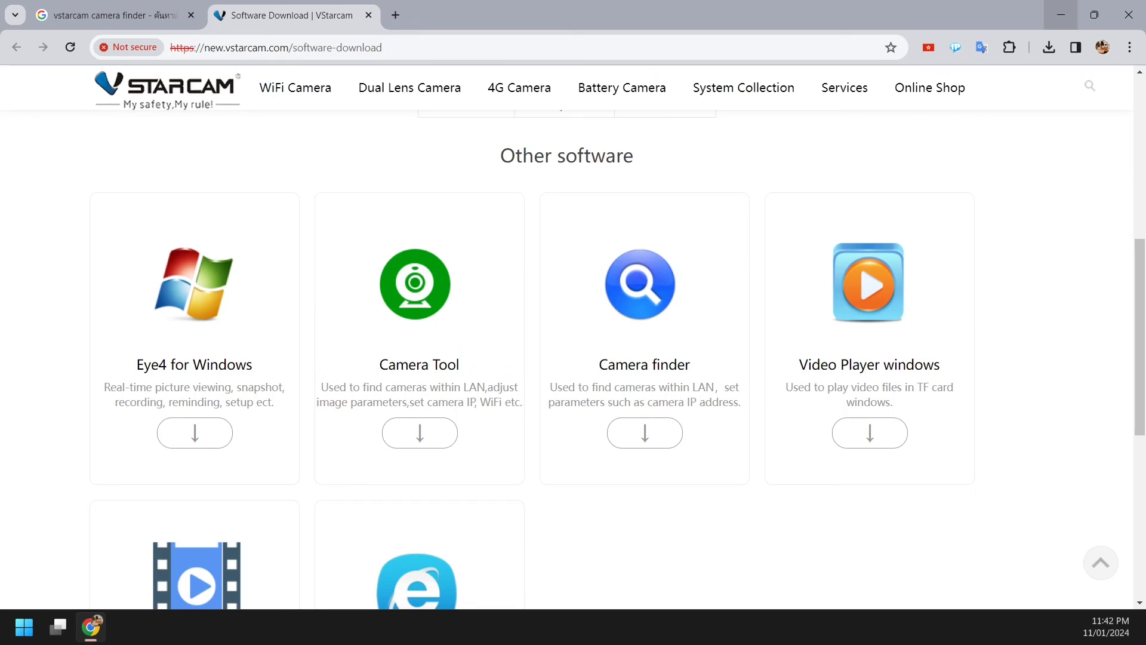
click(1061, 15)
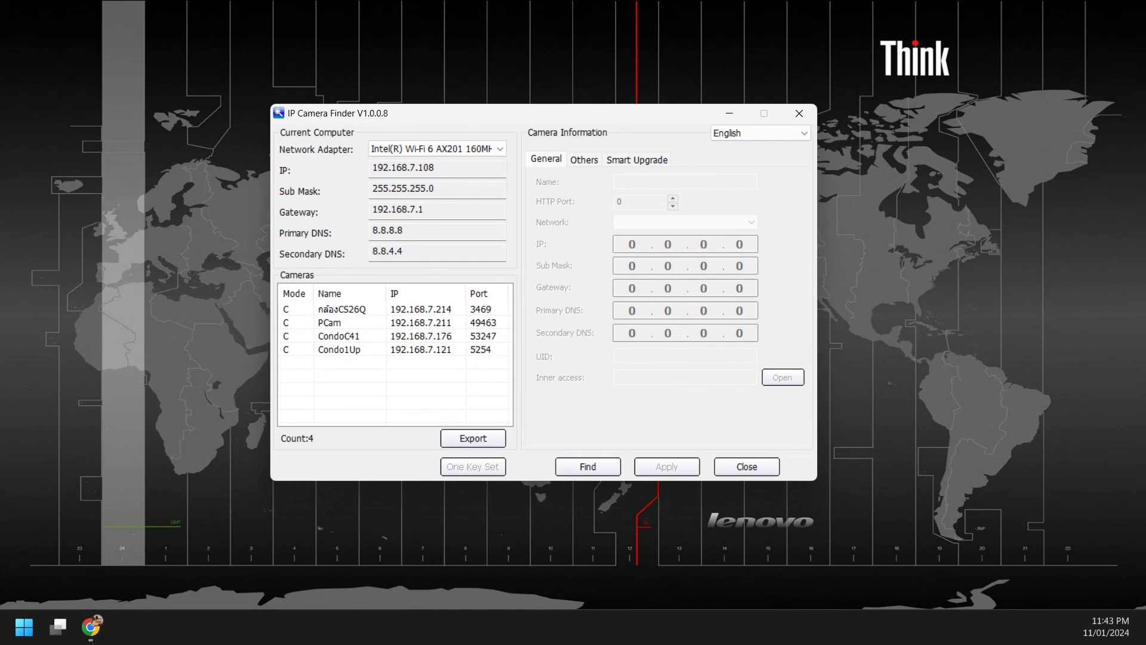
click(340, 336)
click(339, 323)
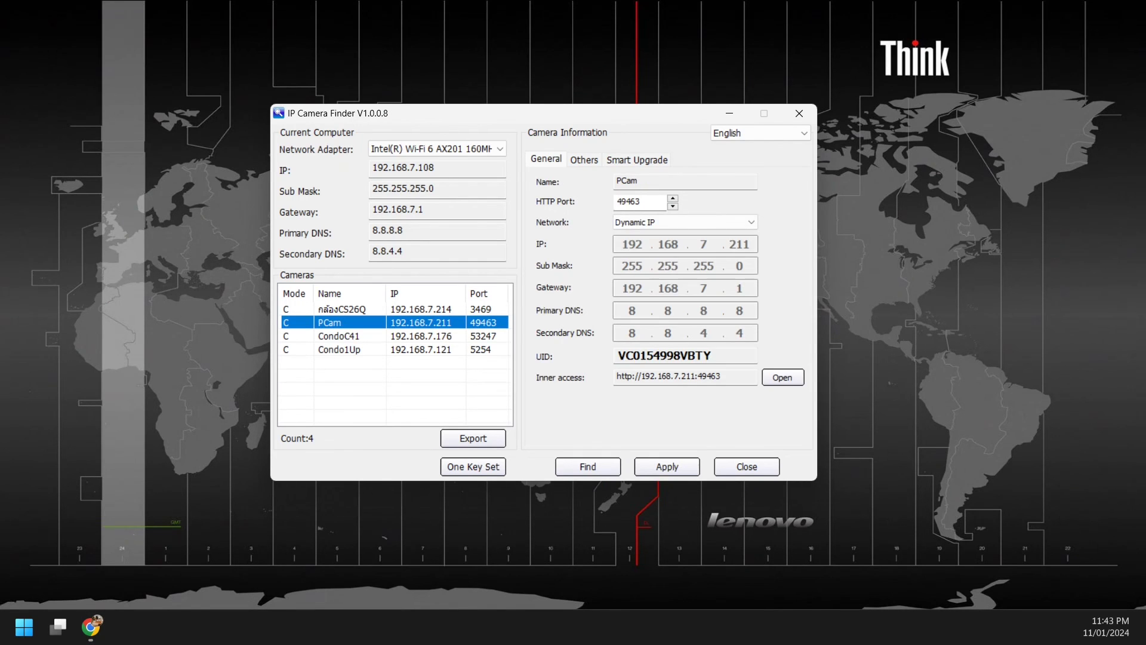
click(686, 222)
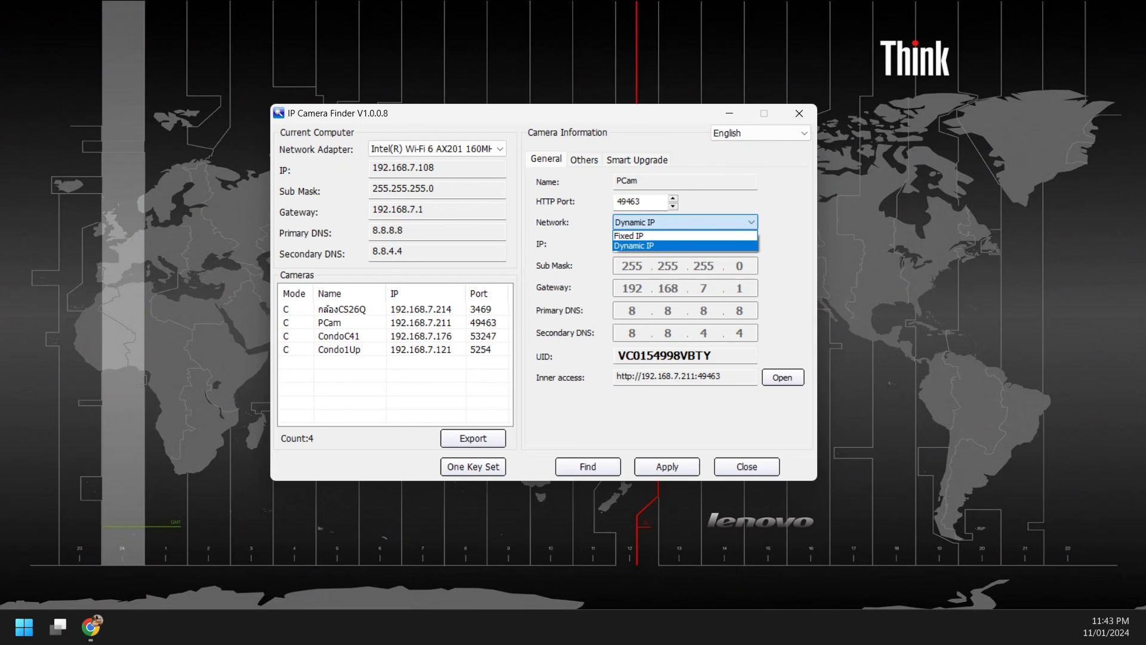
click(634, 246)
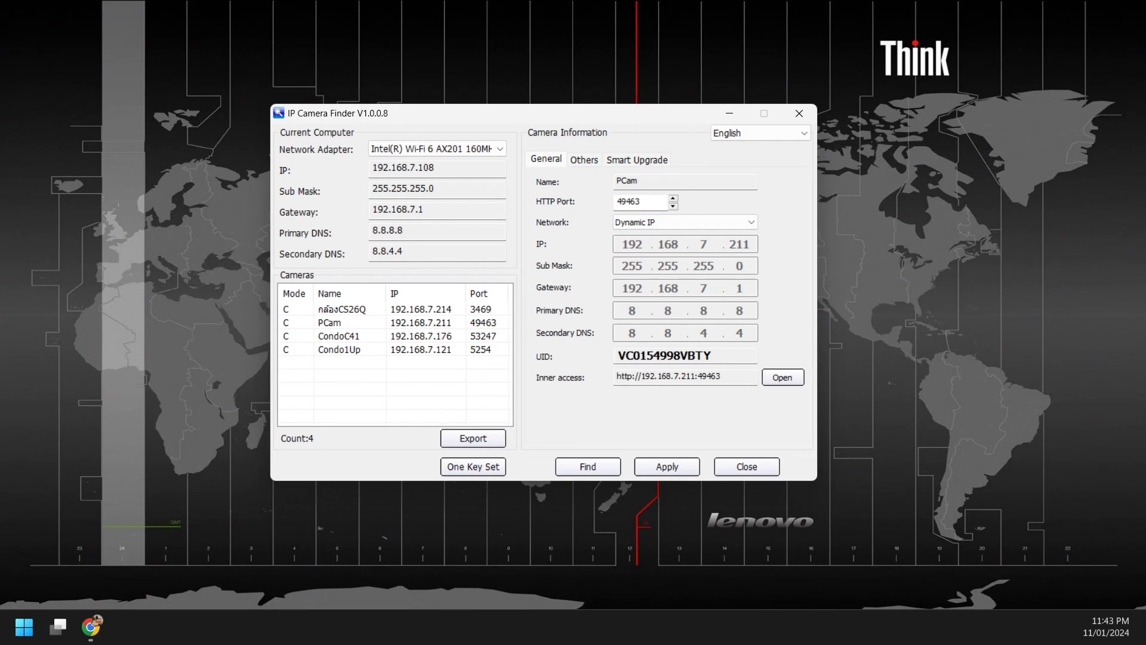
Compare the network mode and IP details of the Condo1Up and CondoC41 cameras
click(339, 350)
click(339, 336)
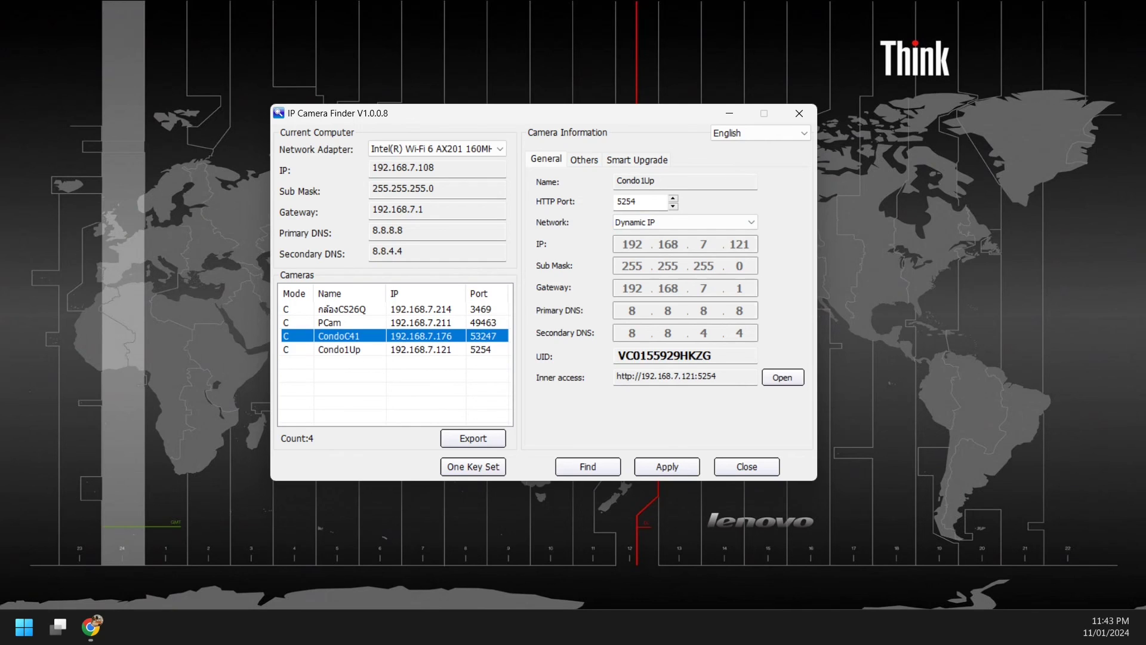
click(339, 350)
click(339, 336)
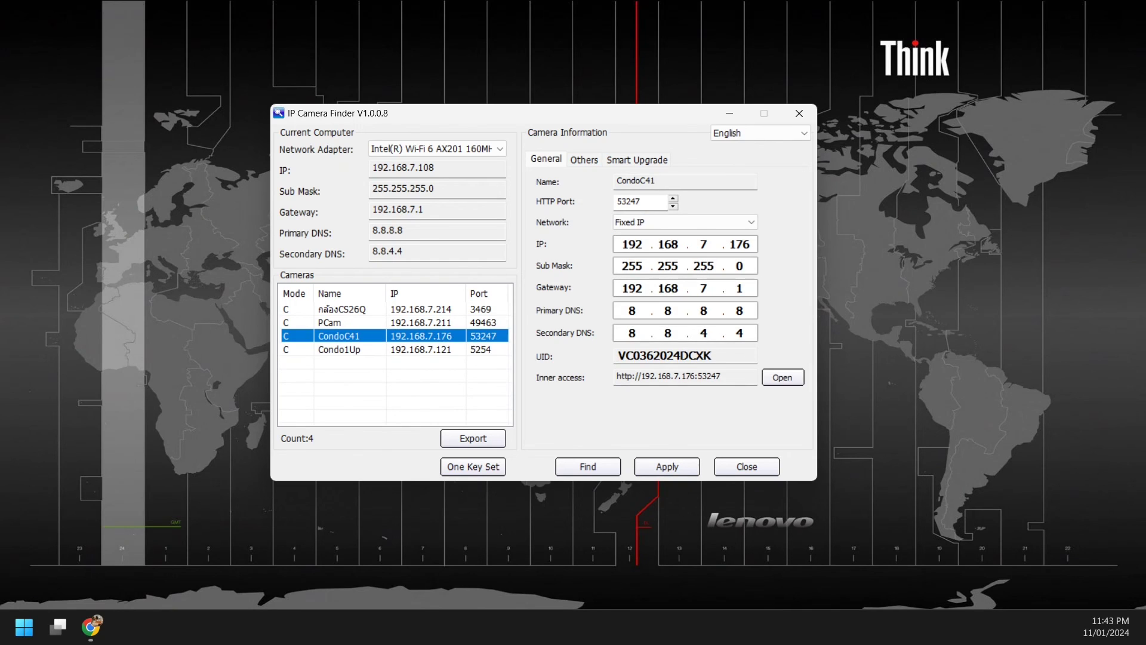
Open the web interface of the CondoC41 camera from IP Camera Finder
click(339, 350)
click(783, 377)
click(339, 336)
click(783, 378)
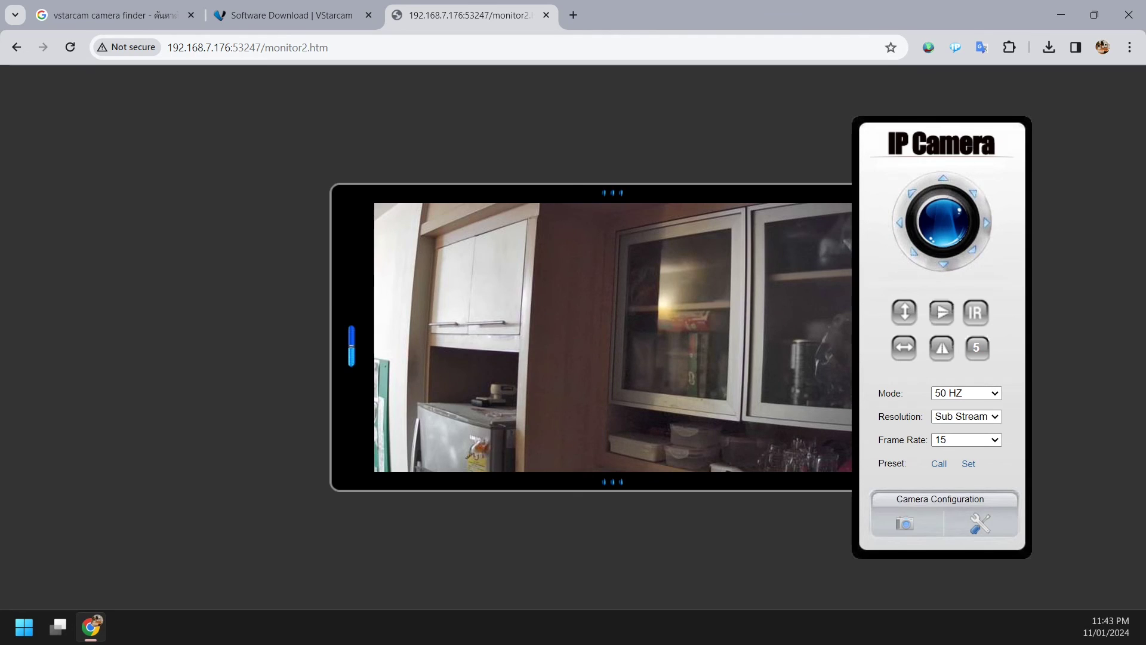
Enter the camera's configuration and review its Basic Network Settings
click(980, 521)
click(60, 123)
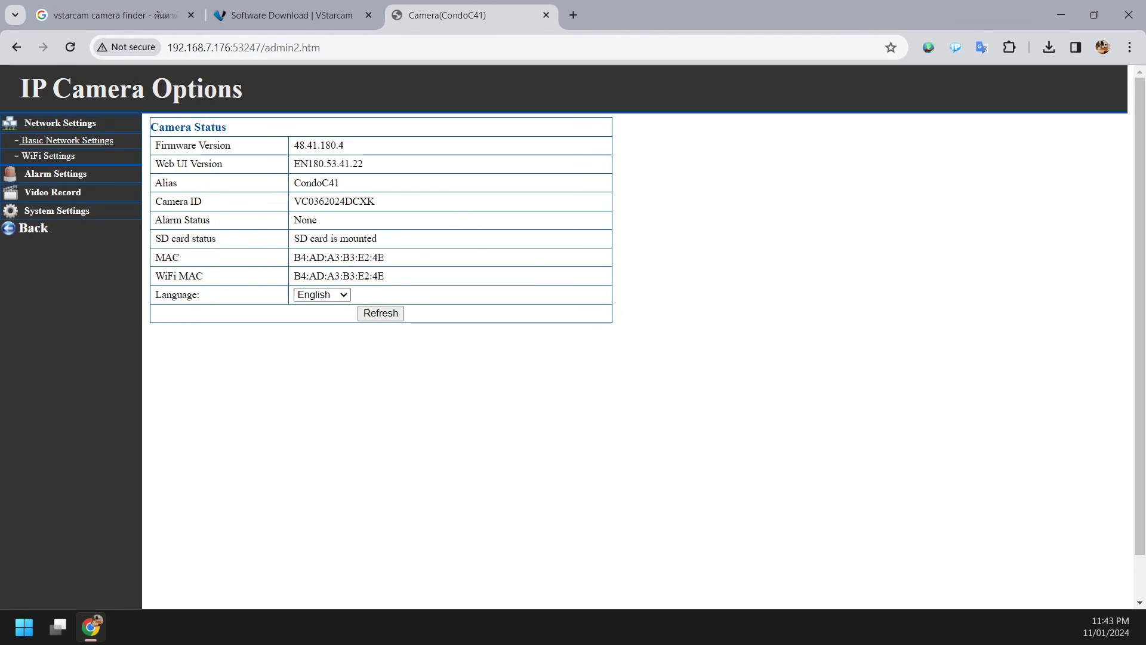
click(67, 141)
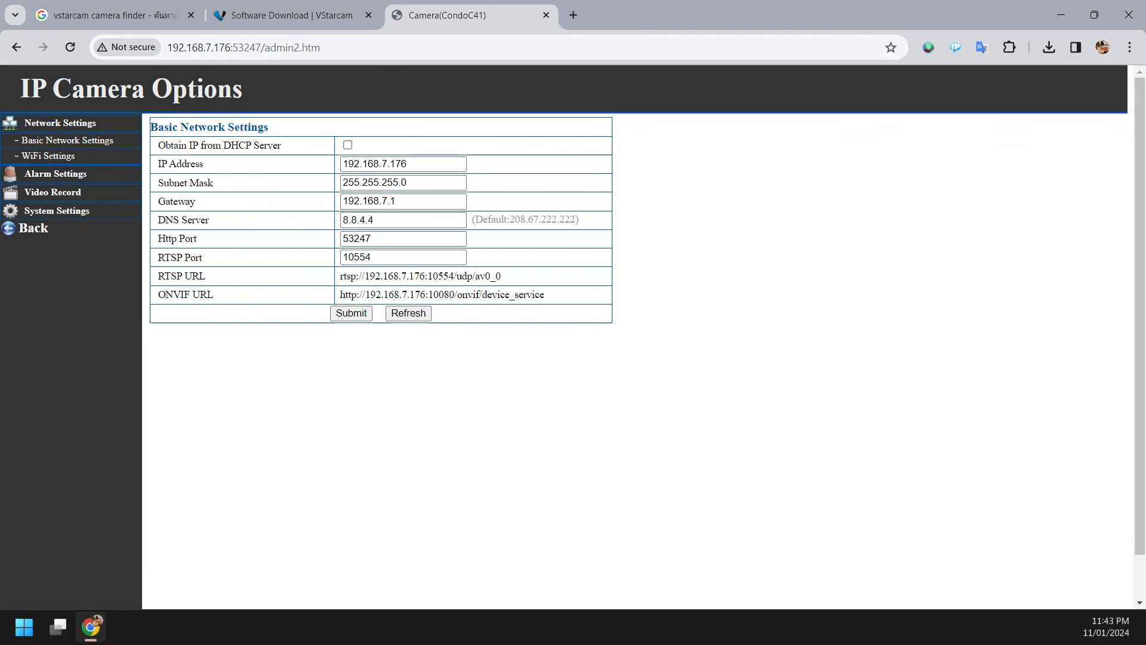